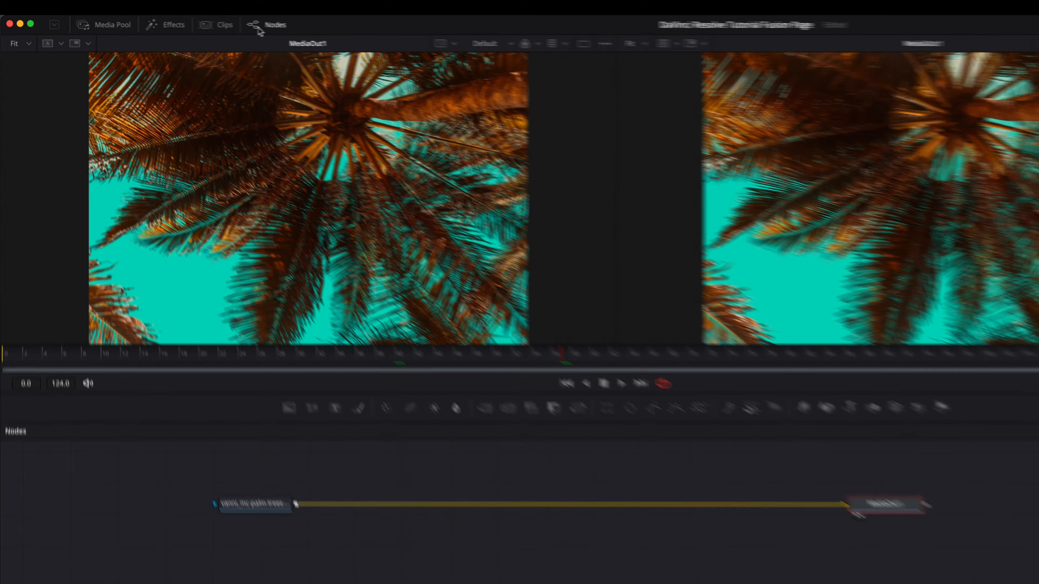
Hide and reshow the node editor and the Inspector, leaving the Inspector at full height.
click(267, 26)
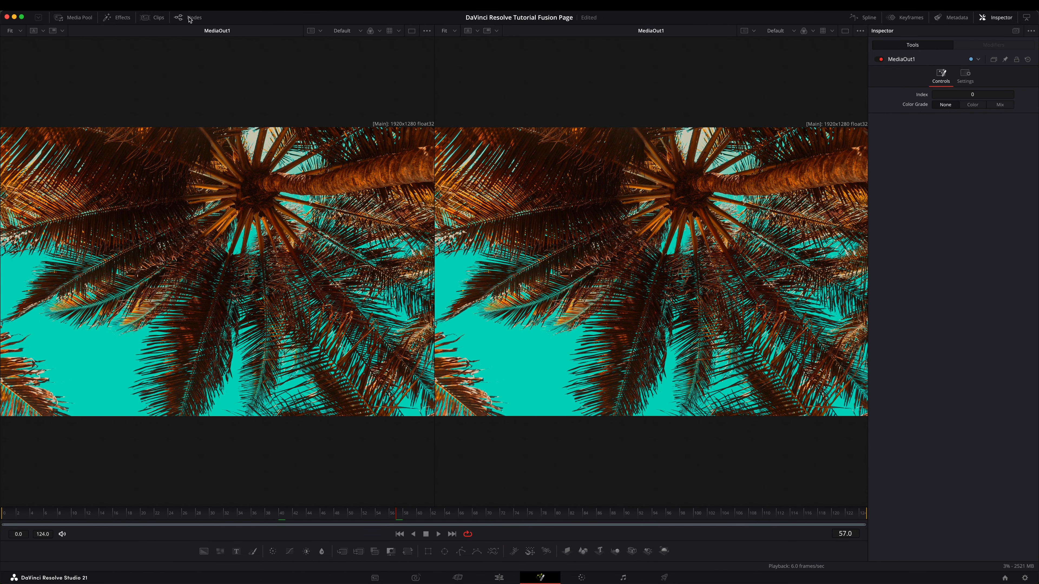
click(186, 18)
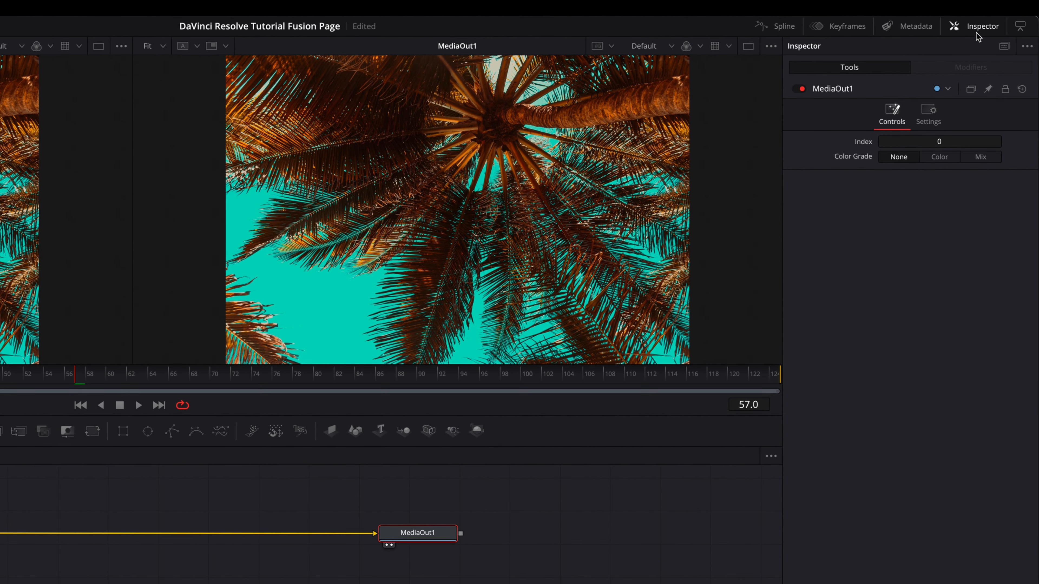
click(970, 29)
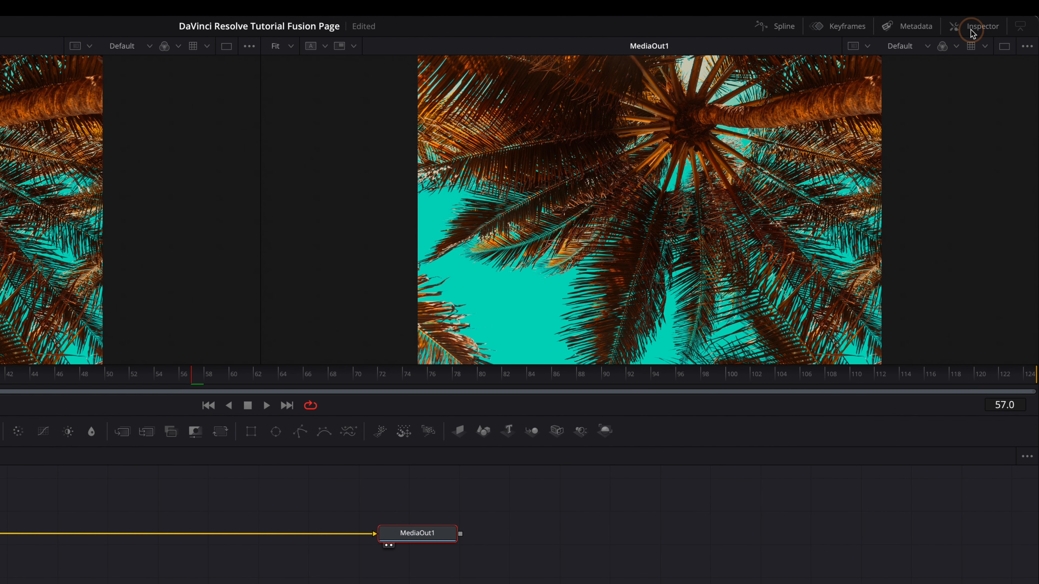
click(972, 33)
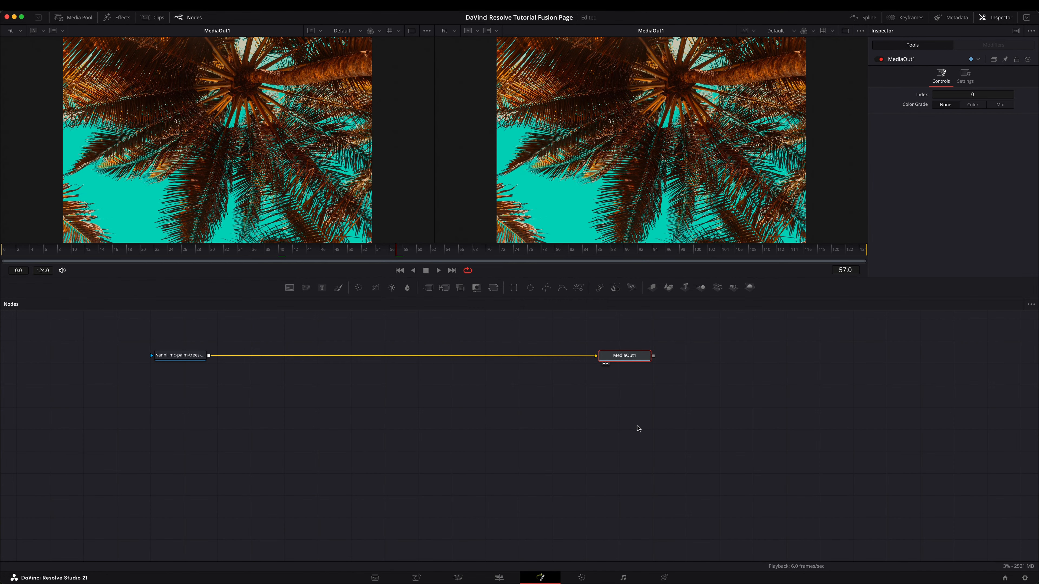
click(1026, 18)
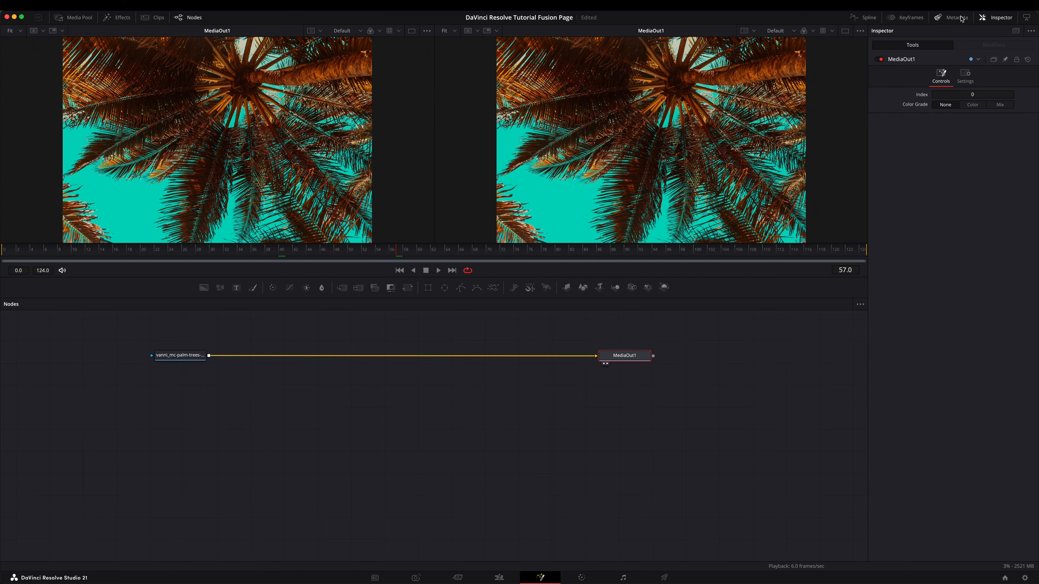
Show and close the Keyframes editor, and do the same with the Spline editor.
click(914, 19)
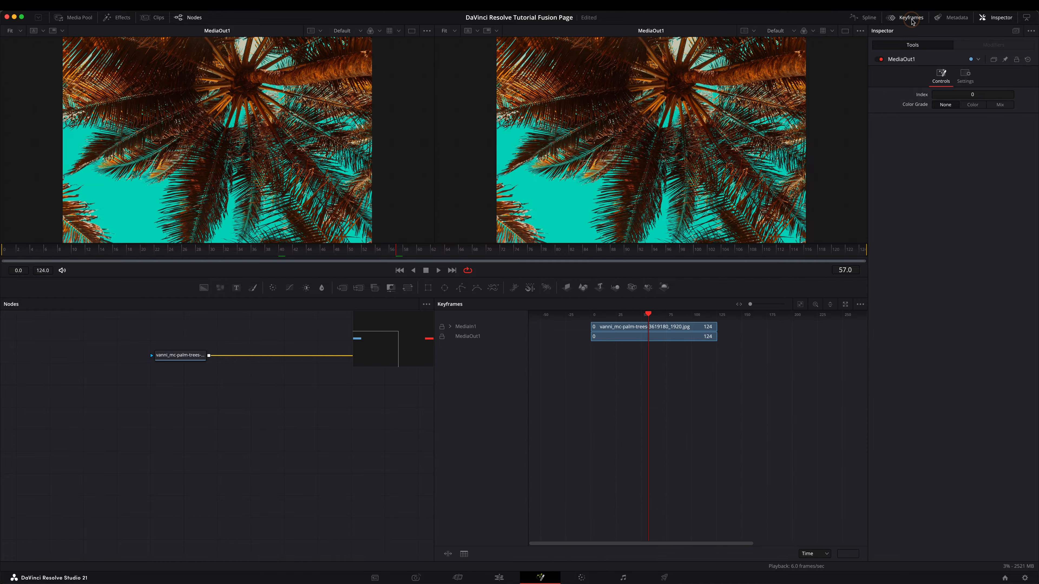
click(912, 19)
click(867, 18)
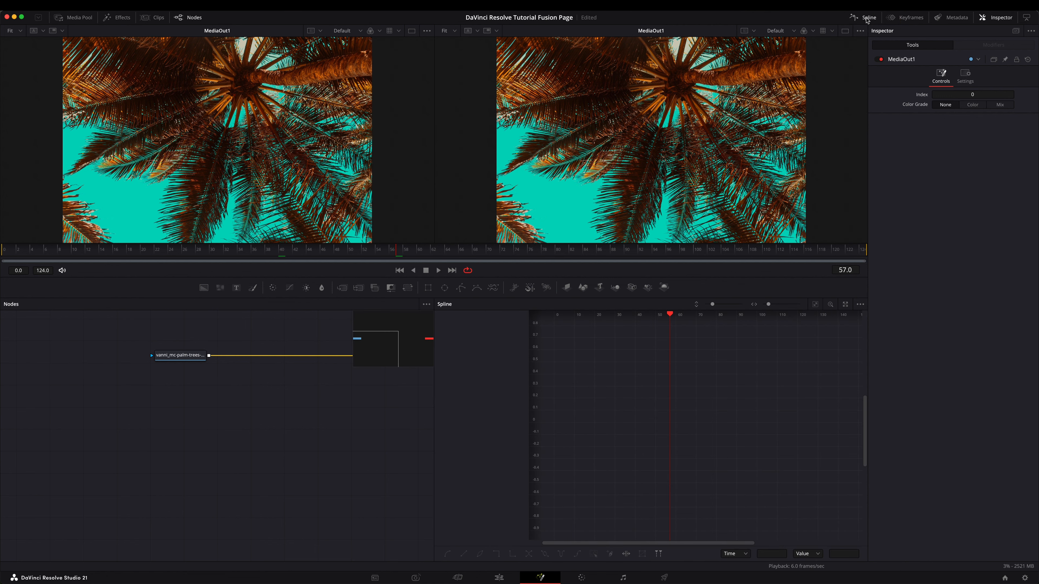
click(867, 18)
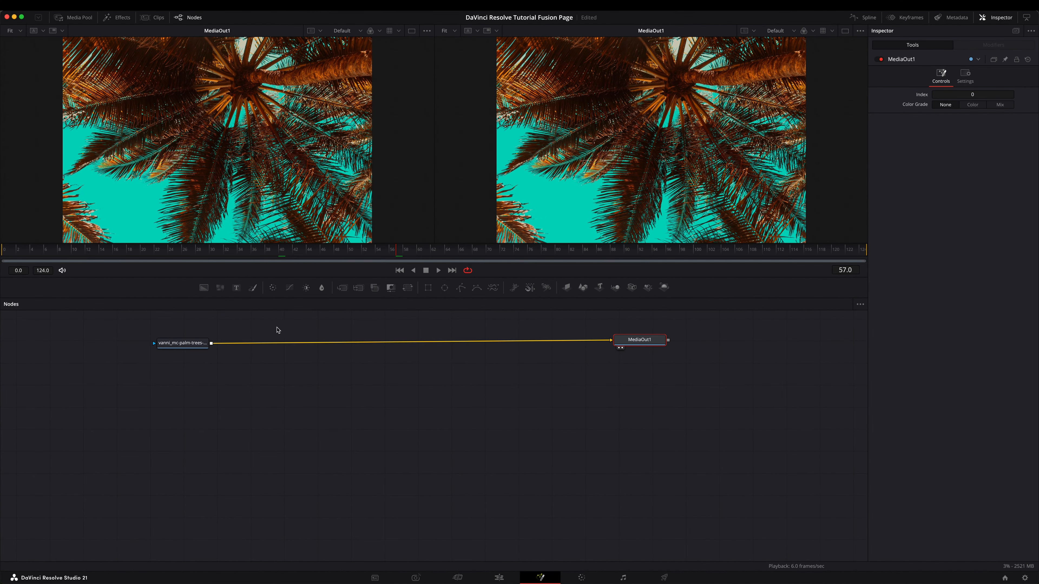
Move the palm-trees media node and MediaOut1 slightly lower, keeping them far apart on one horizontal line.
click(274, 258)
drag(194, 346, 189, 345)
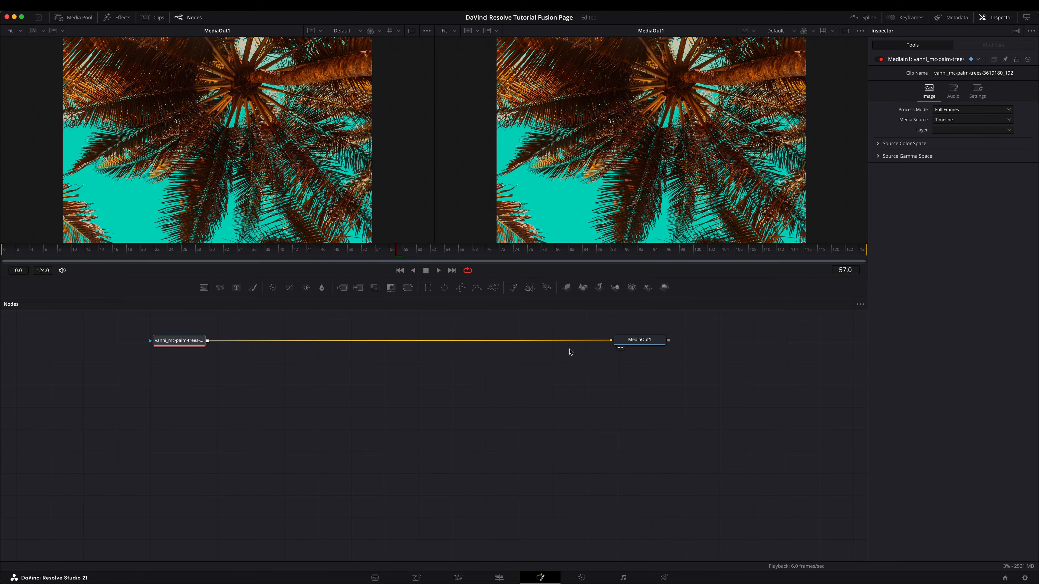
drag(638, 344, 637, 363)
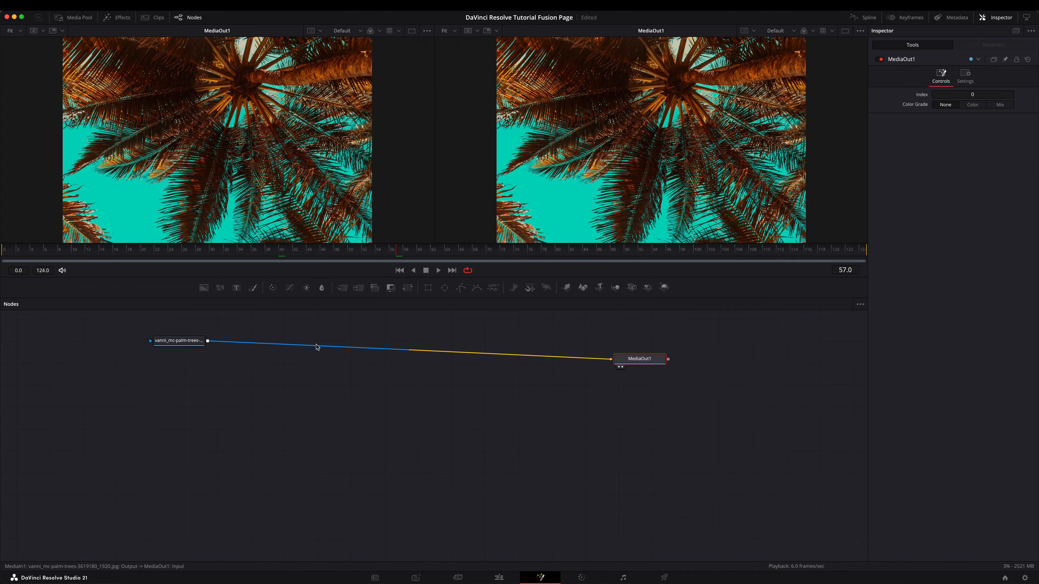
drag(189, 346, 183, 362)
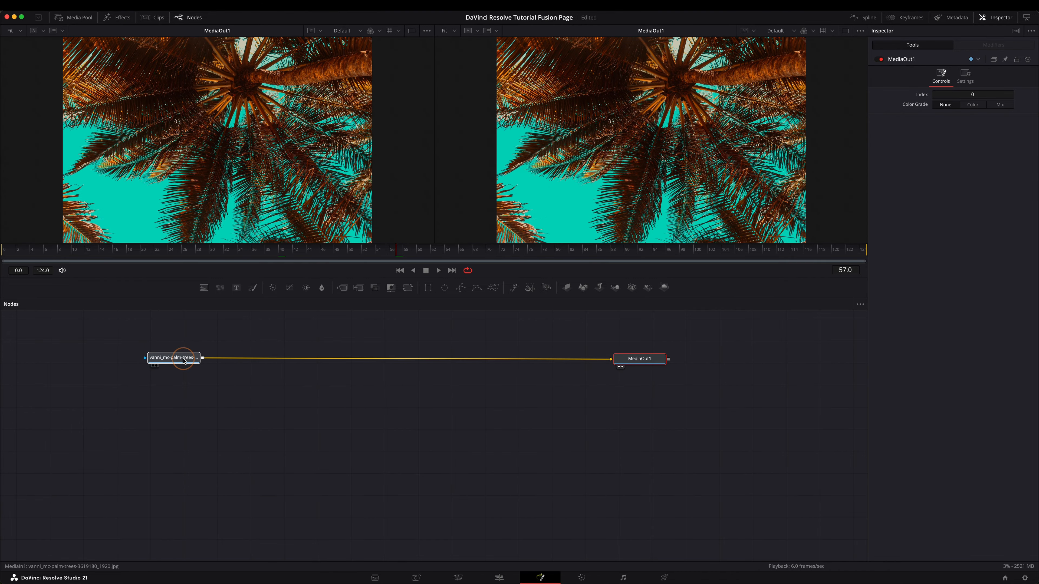
drag(632, 361, 645, 359)
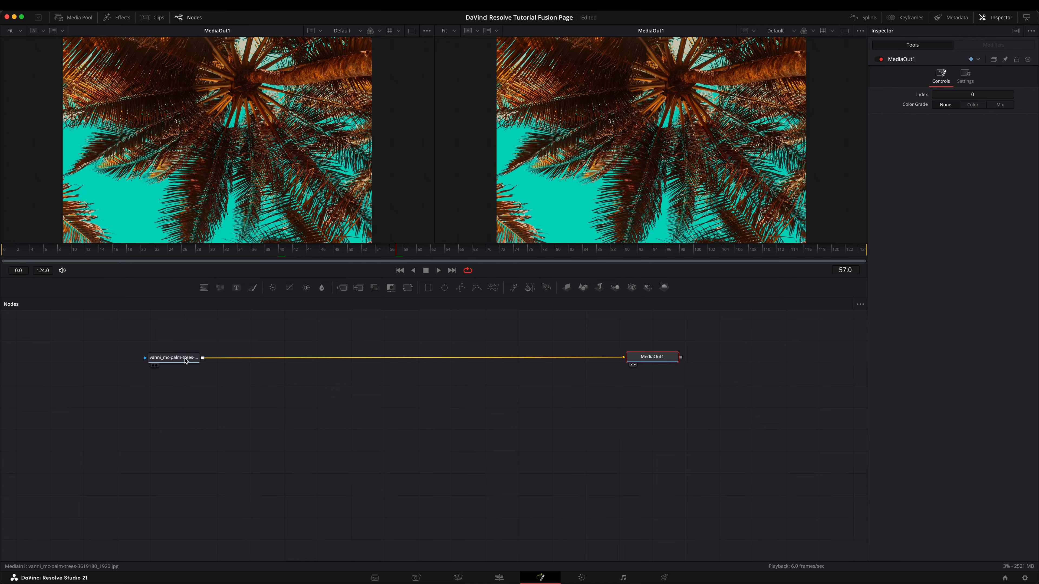
drag(186, 360, 181, 361)
drag(646, 361, 645, 365)
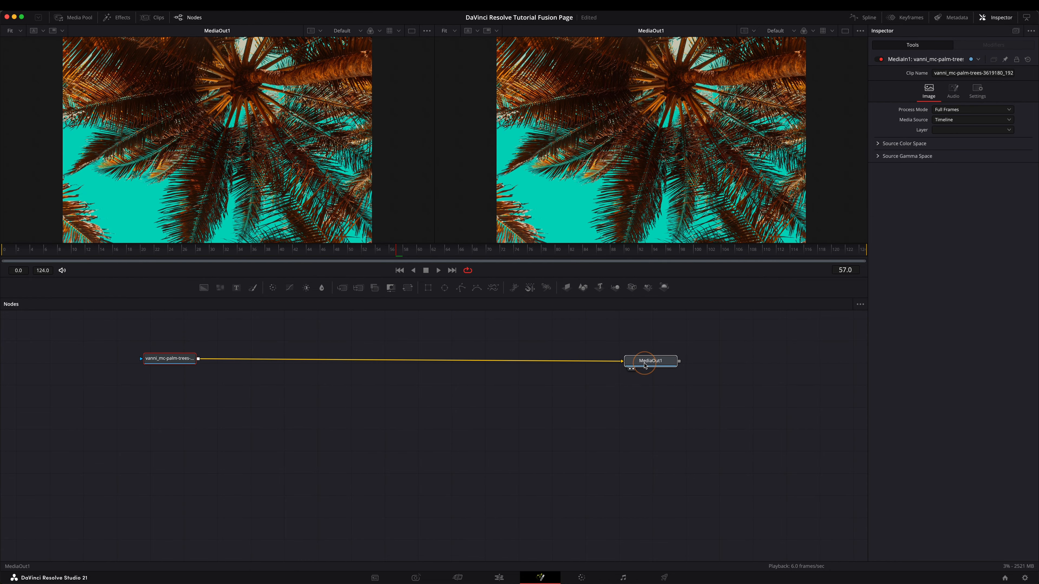
drag(178, 360, 181, 363)
drag(646, 364, 645, 363)
drag(174, 361, 174, 360)
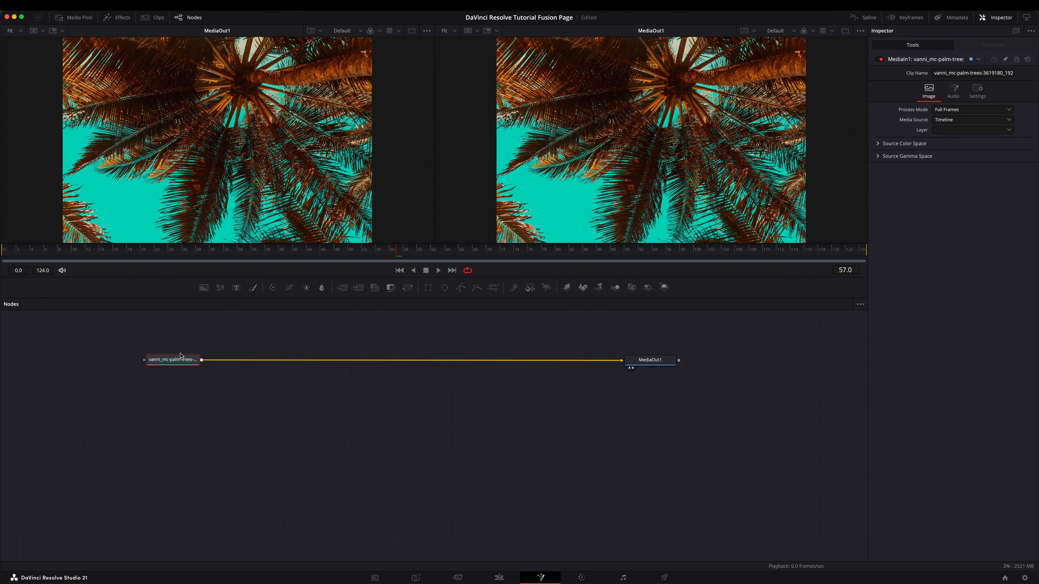
drag(176, 356, 174, 360)
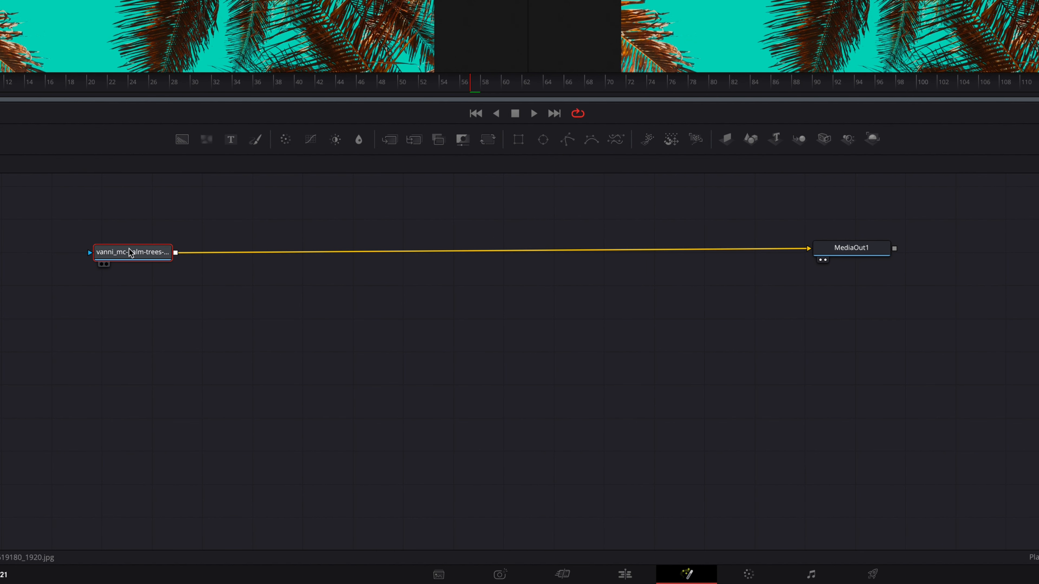
click(176, 364)
drag(142, 254, 132, 253)
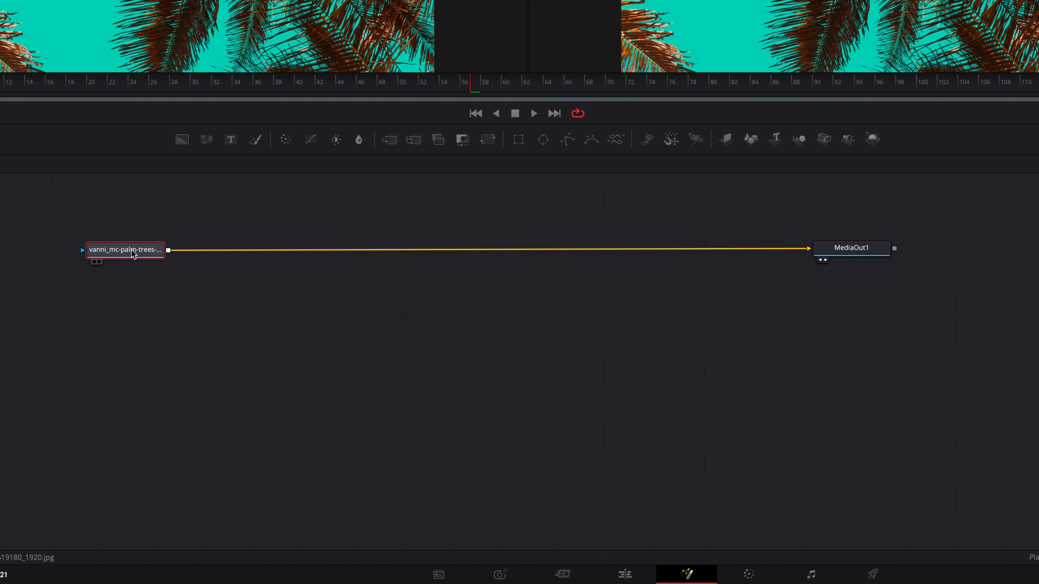
drag(855, 253, 866, 250)
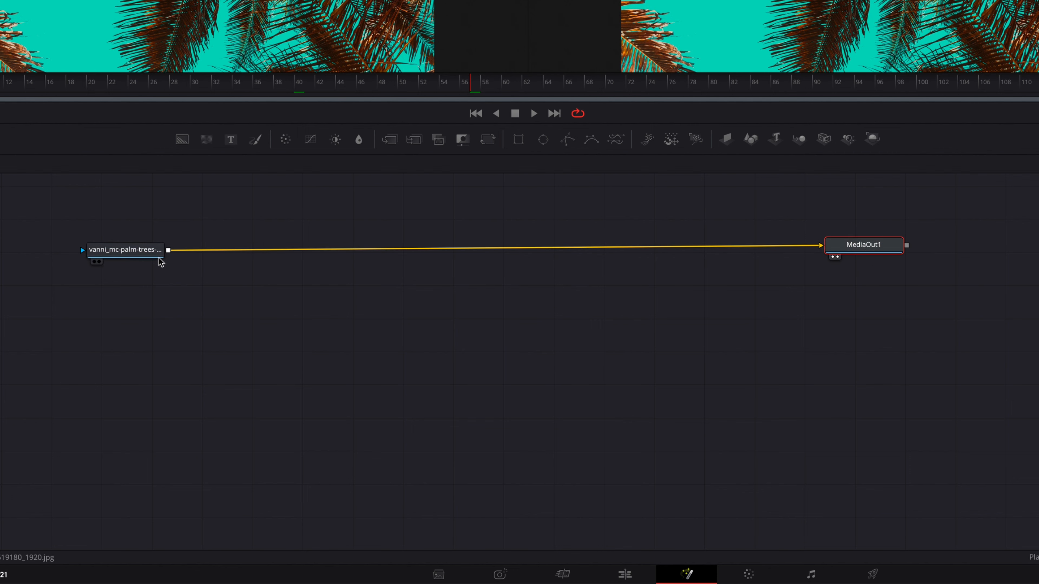
drag(115, 259, 114, 257)
drag(850, 245, 852, 247)
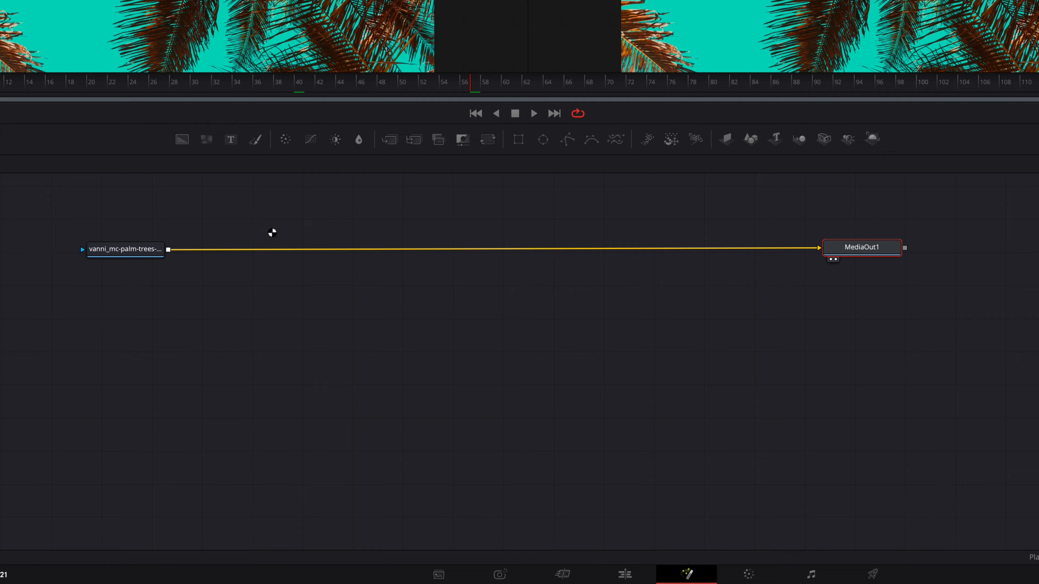
click(449, 312)
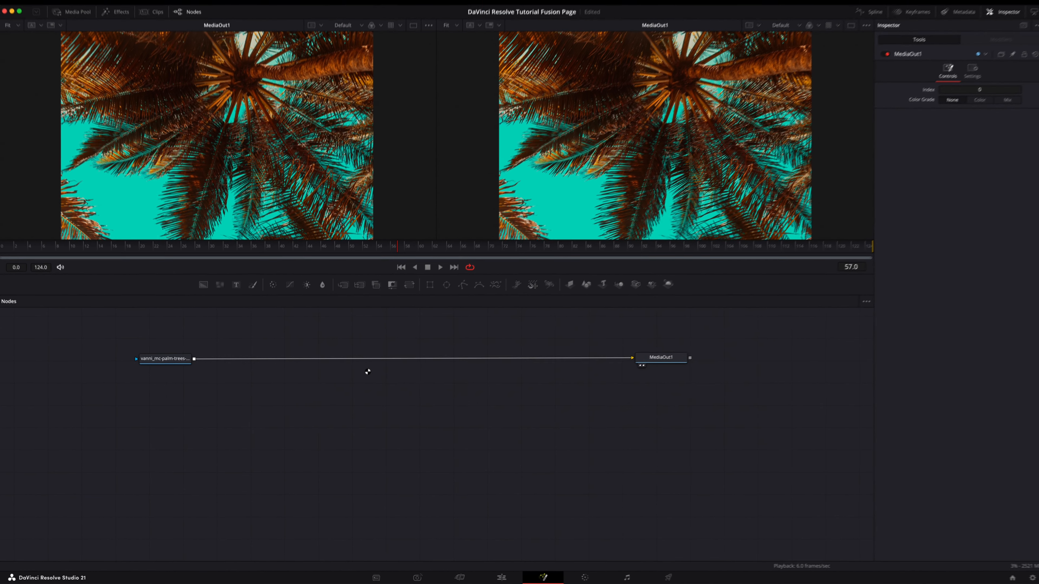
Show the palm-trees media node in the first viewer and line it up horizontally with MediaOut1.
drag(172, 366, 194, 365)
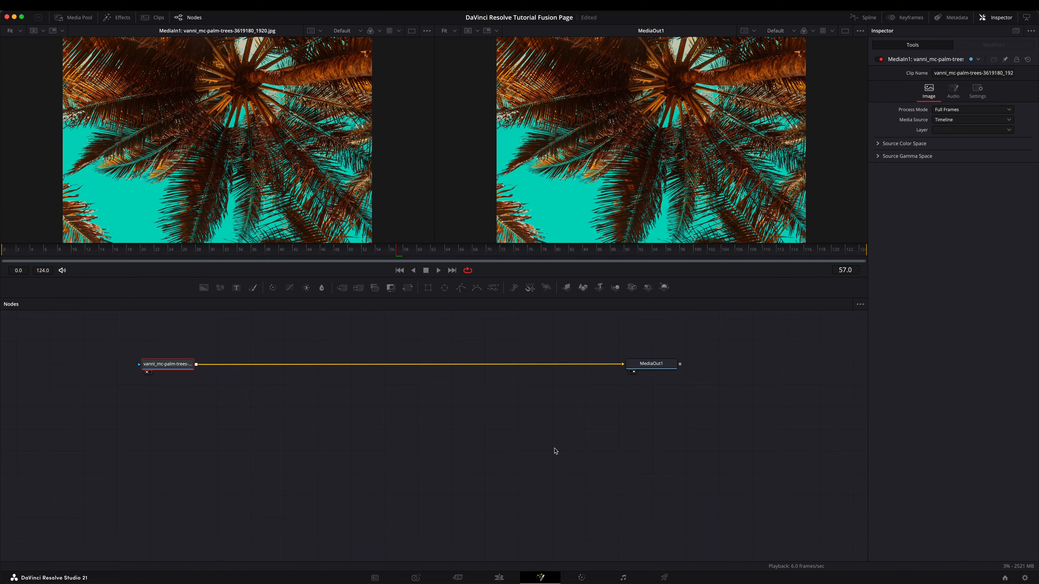
drag(168, 364, 181, 362)
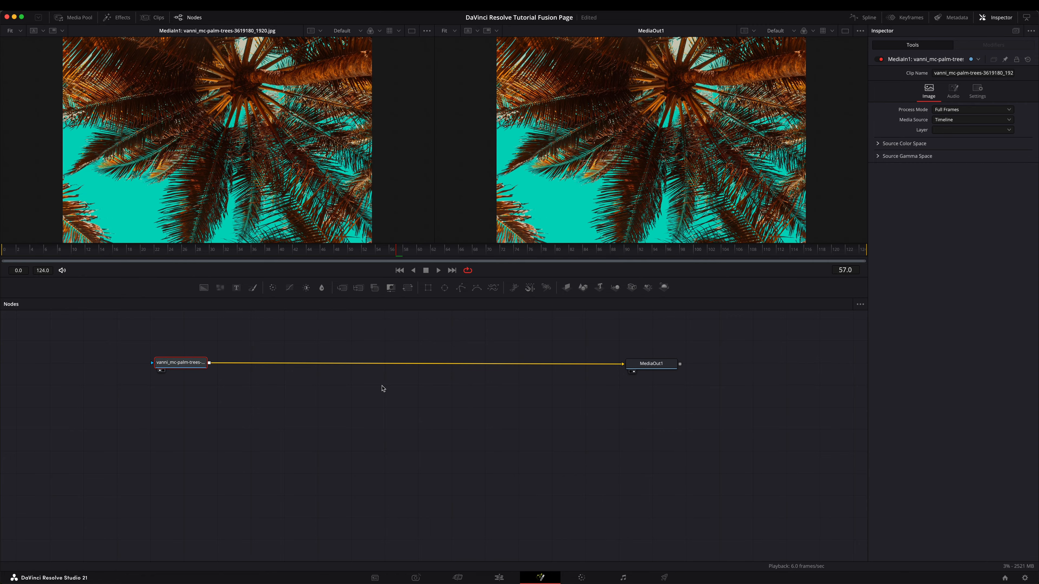
drag(648, 365, 651, 363)
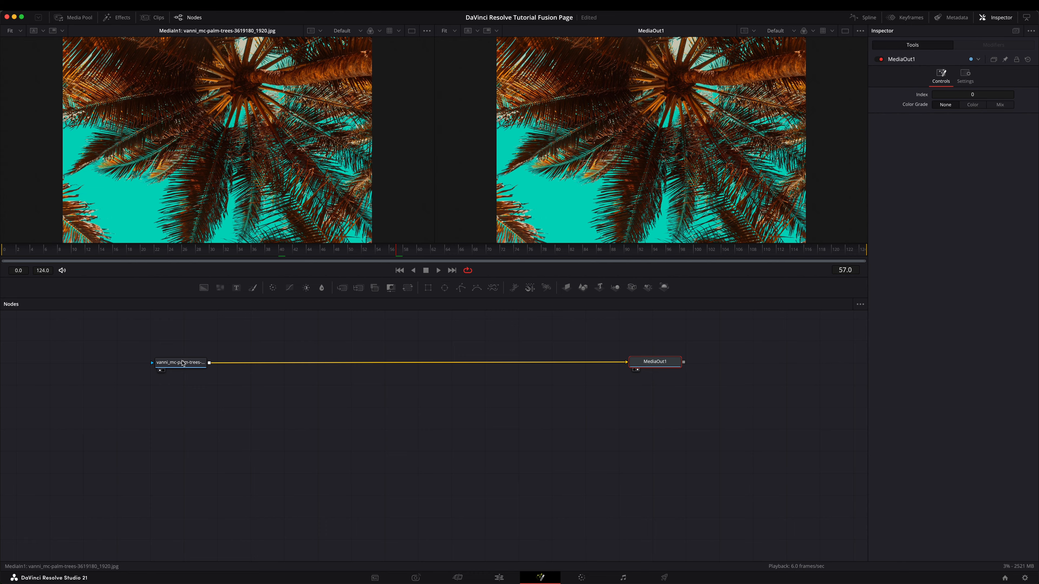
Rearrange the node graph vertically, with the palm-trees media node above MediaOut1 in the middle of the node editor.
drag(183, 364, 447, 337)
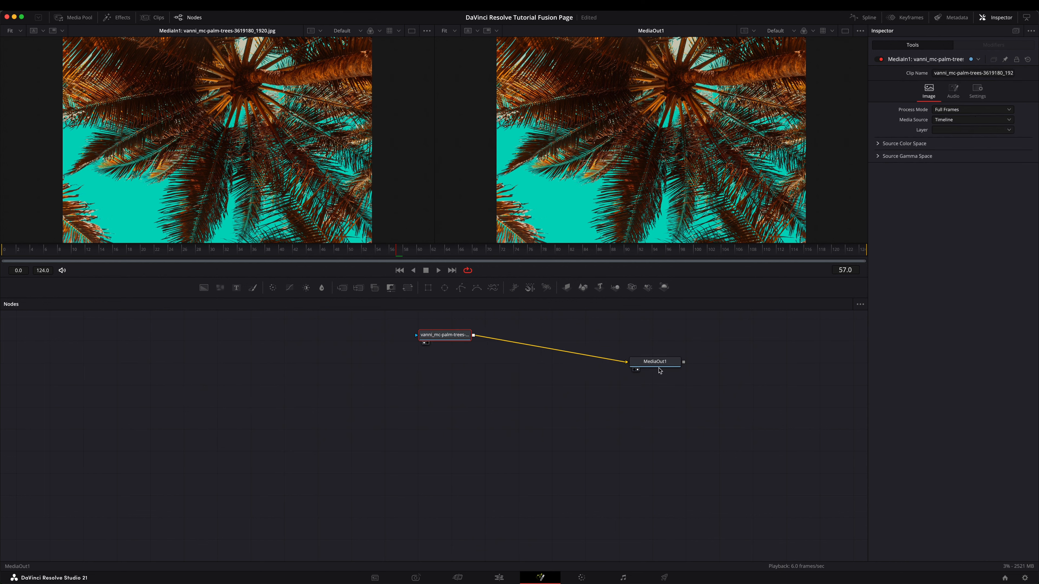
drag(659, 370, 453, 519)
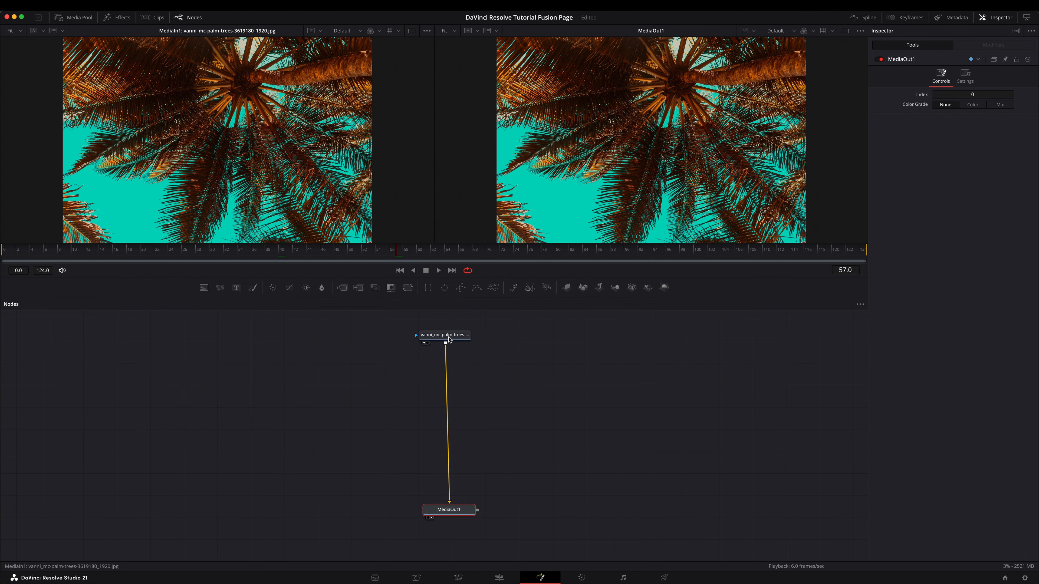
drag(448, 338, 462, 328)
drag(450, 509, 458, 511)
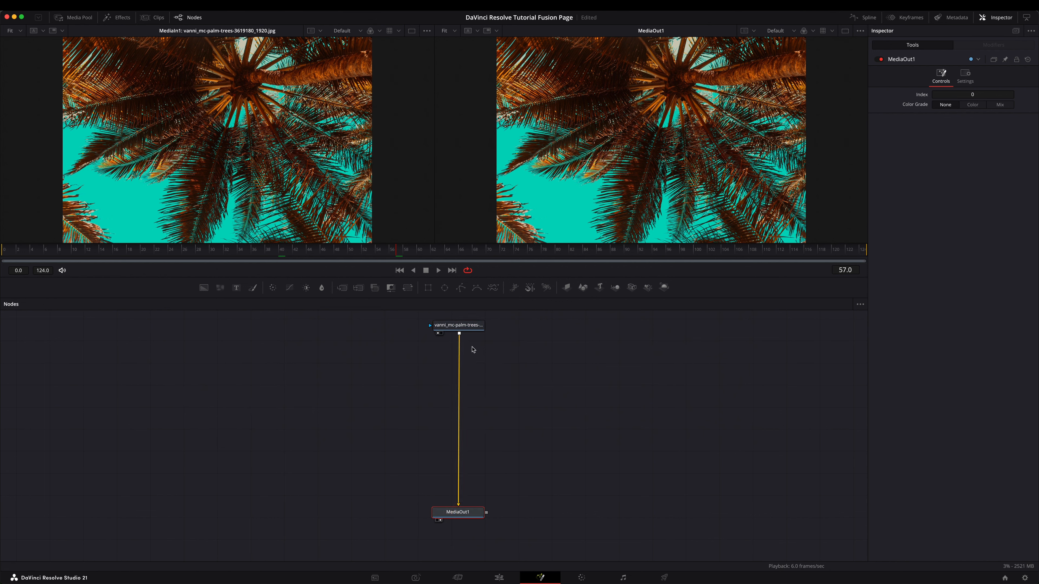
drag(458, 325, 453, 326)
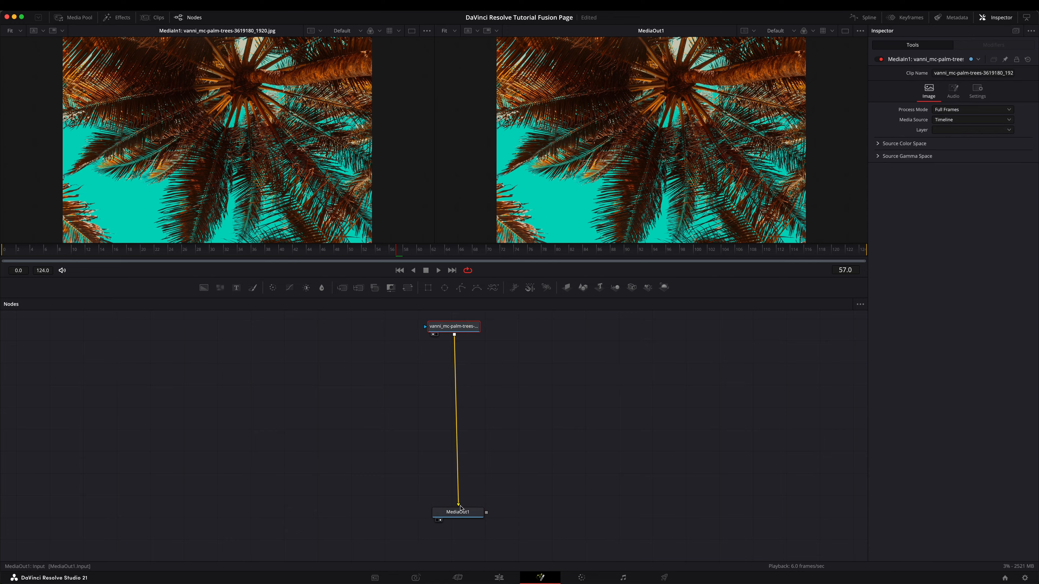
drag(461, 509, 459, 509)
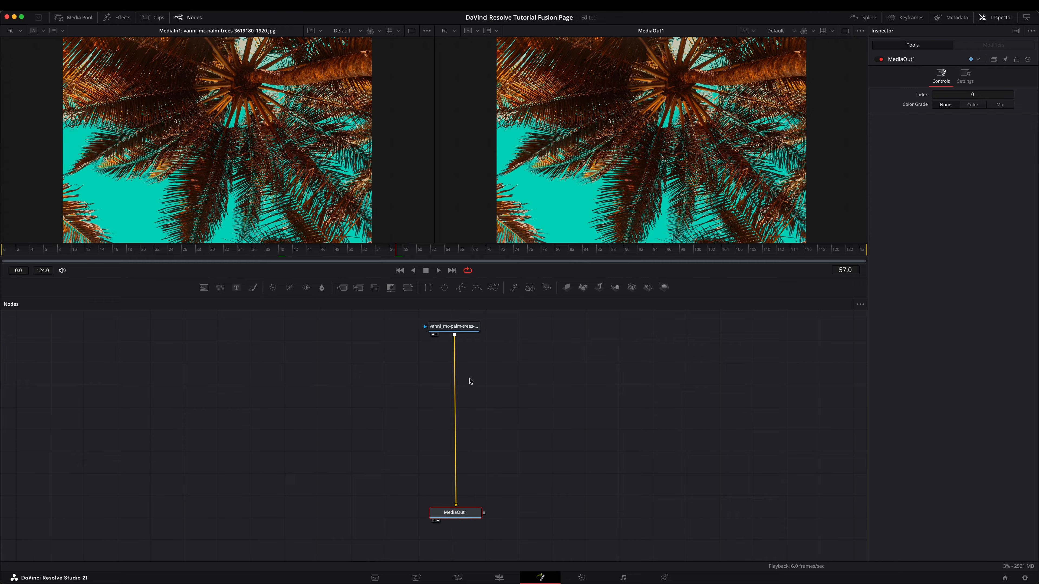
Pull the two nodes apart into a diagonal layout and return MediaOut1 below the palm-trees media node.
mouse_move(464, 334)
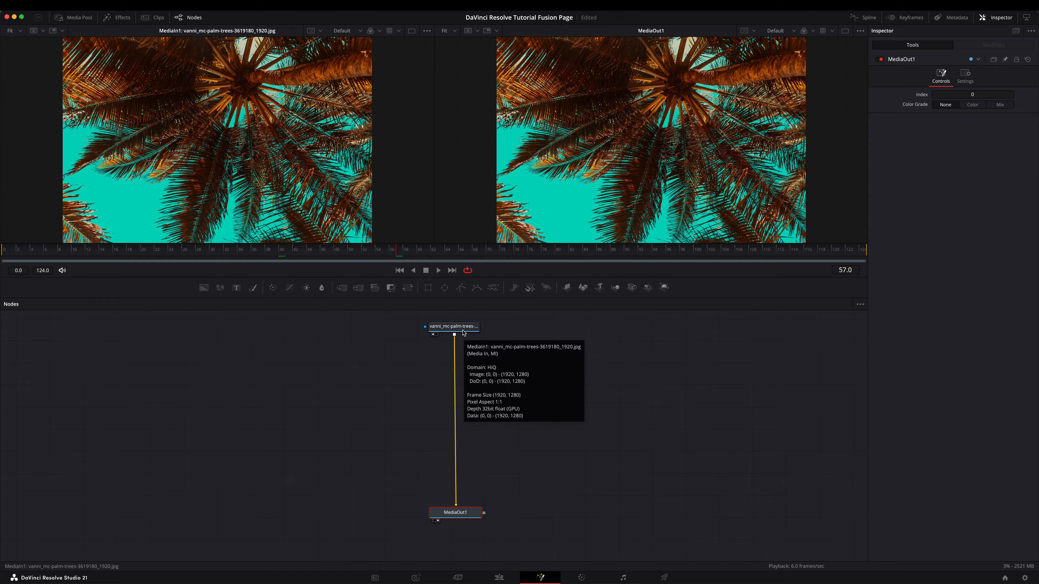
drag(463, 332, 382, 353)
drag(454, 512, 590, 421)
drag(379, 346, 446, 330)
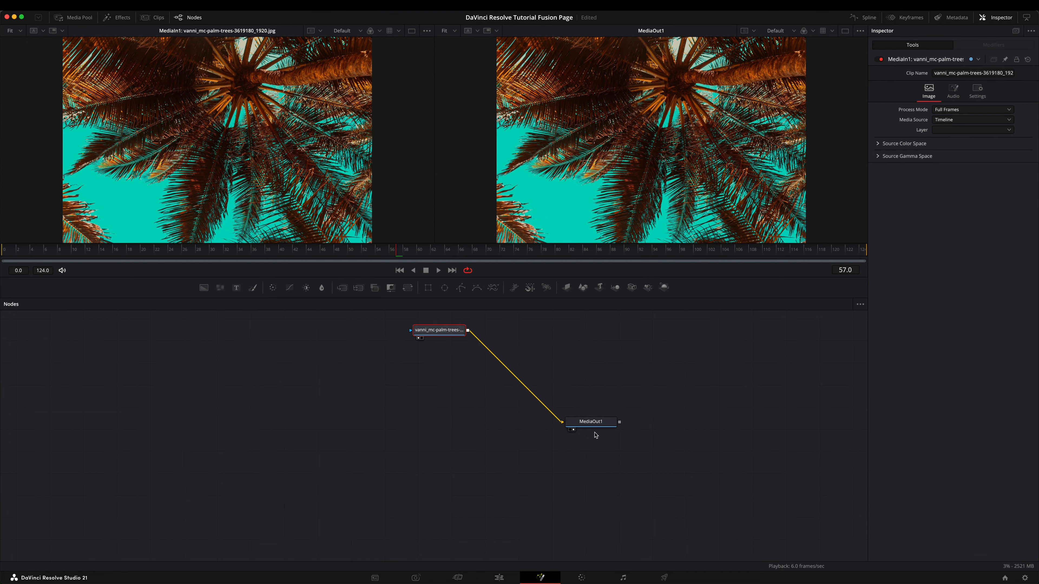
drag(593, 426, 449, 455)
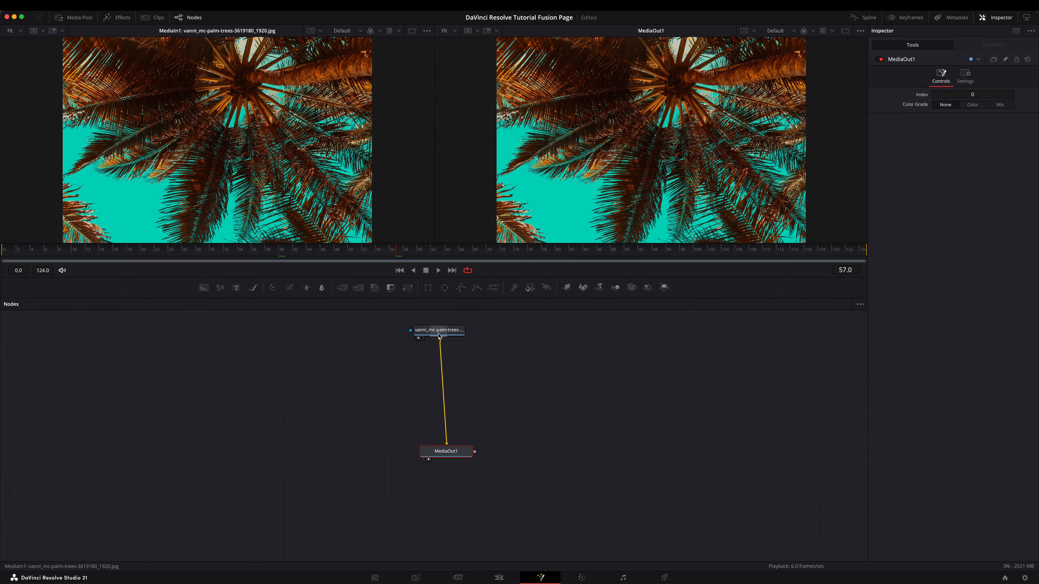
Spread the two nodes further apart along a straight vertical line and select the palm-trees media node.
drag(440, 331, 475, 324)
drag(450, 459, 479, 518)
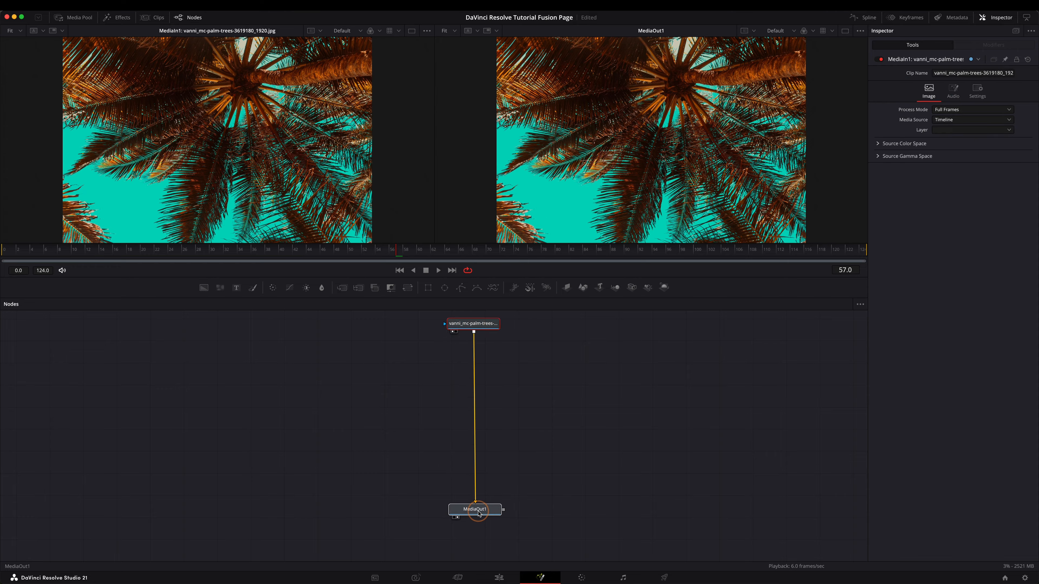
drag(483, 327, 480, 327)
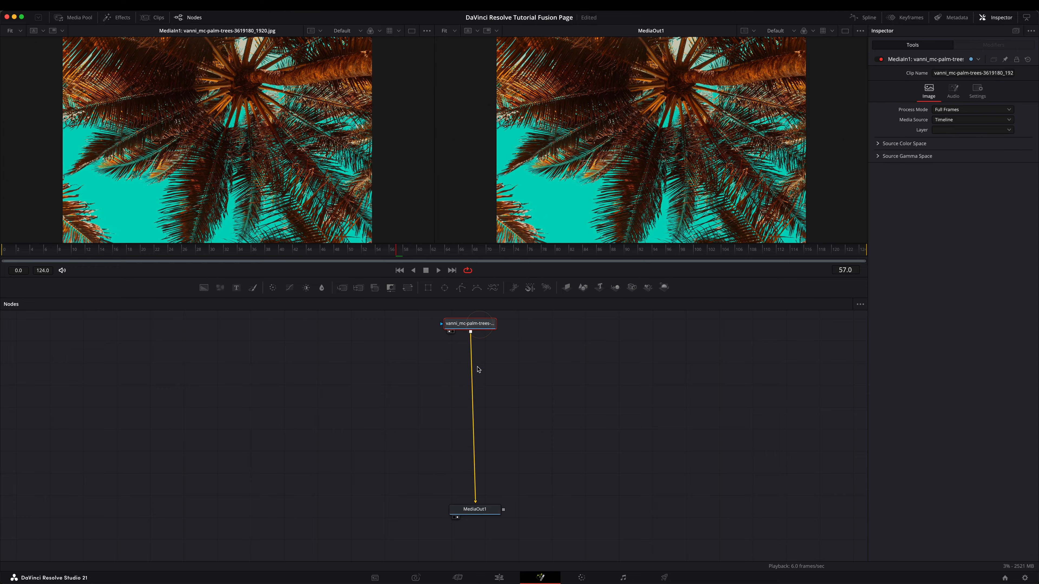
drag(489, 512, 485, 517)
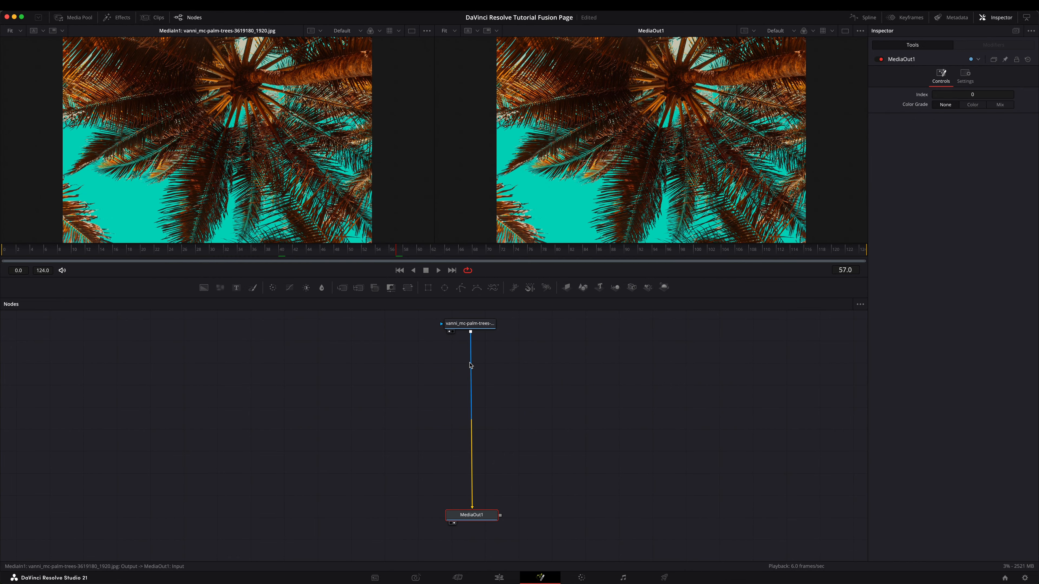
click(470, 323)
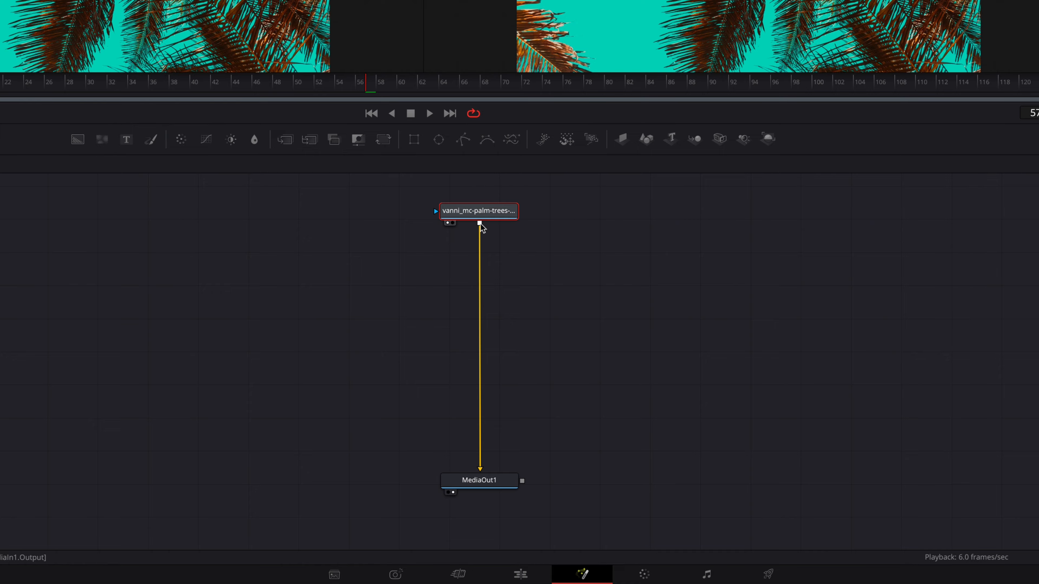
mouse_move(479, 224)
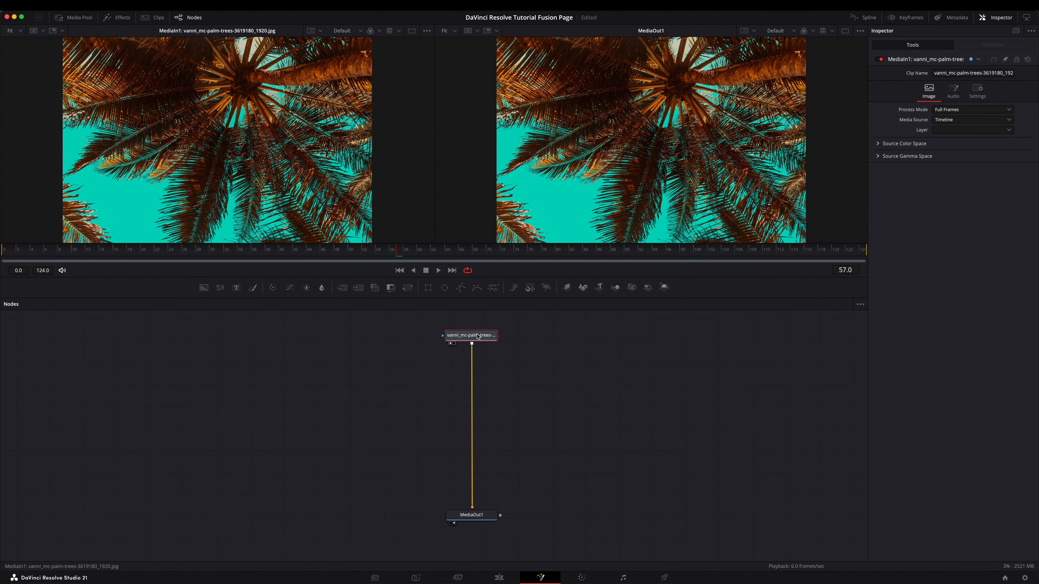
Clear the palm-trees media node from the first viewer and show it there again.
key(1)
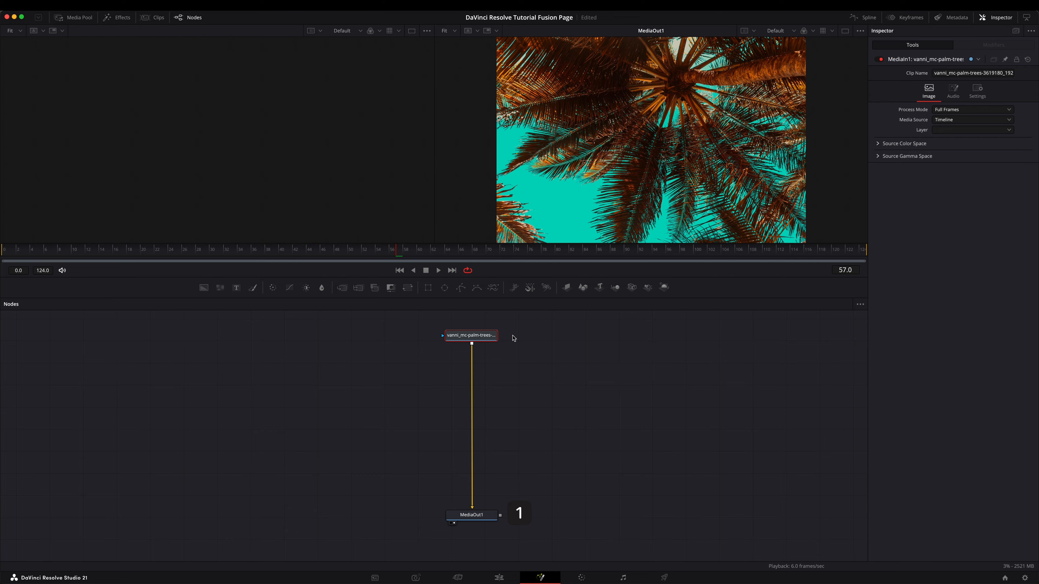
key(1)
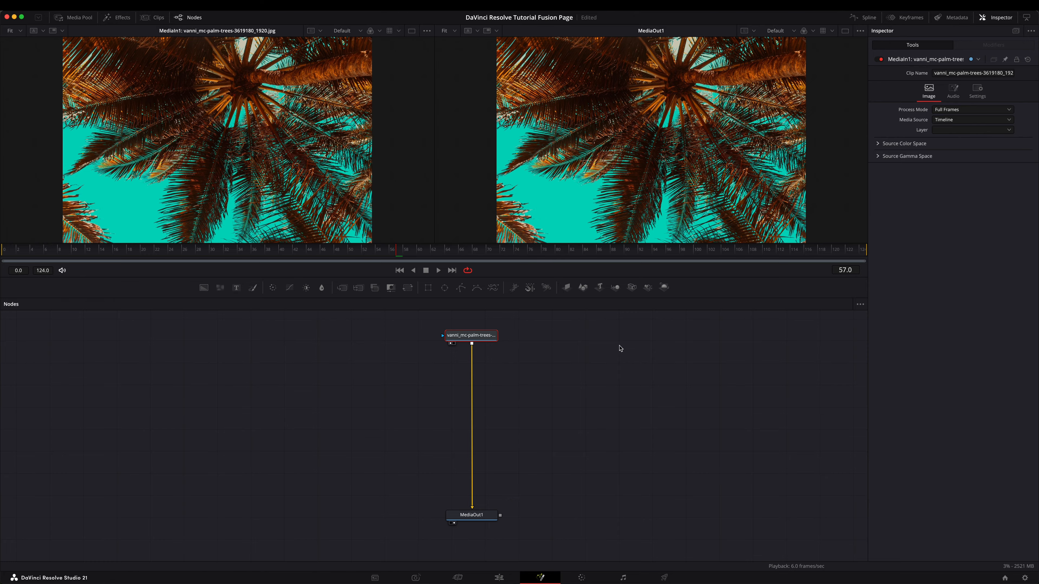
Insert a Blur node between the palm-trees media node and MediaOut1, leaving some space below the palm-trees node.
drag(469, 337, 469, 331)
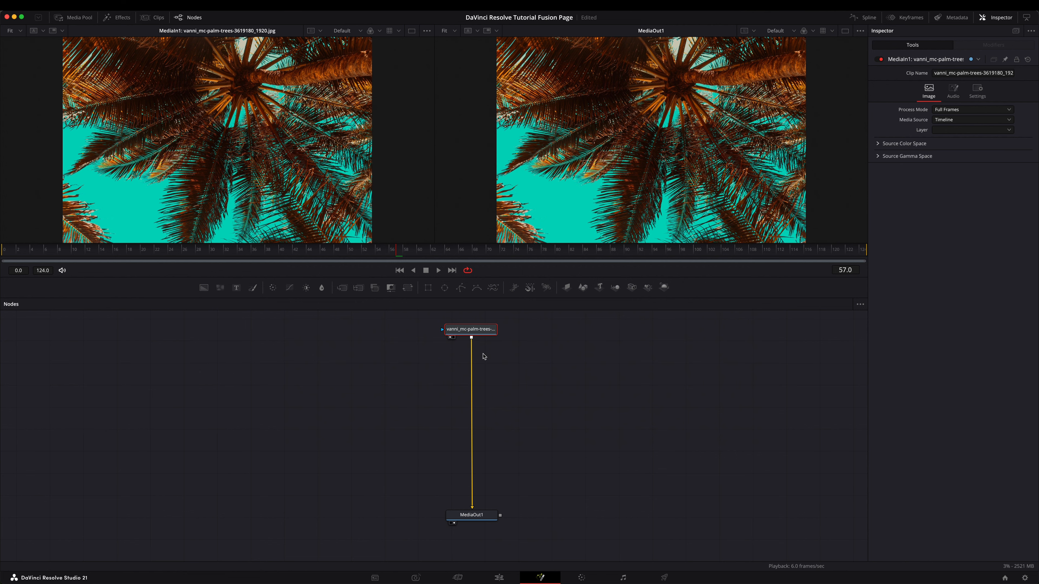
key(shift+space)
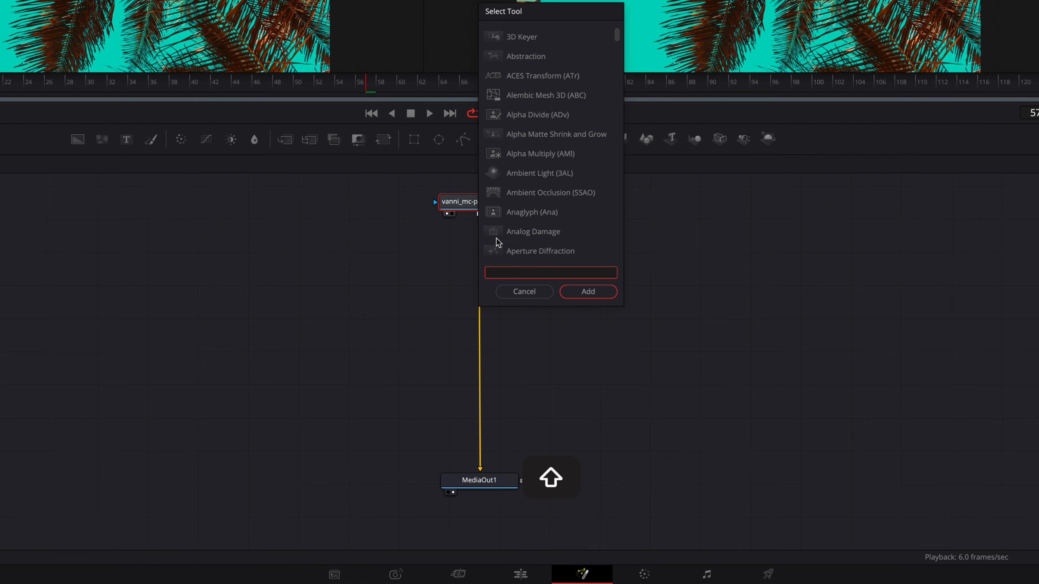
text(blur)
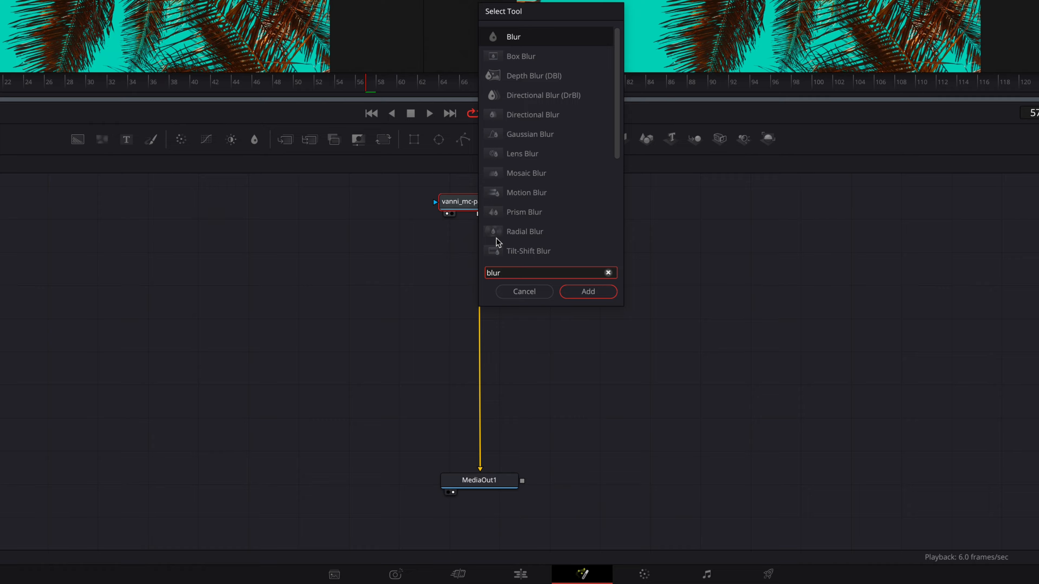
key(Return)
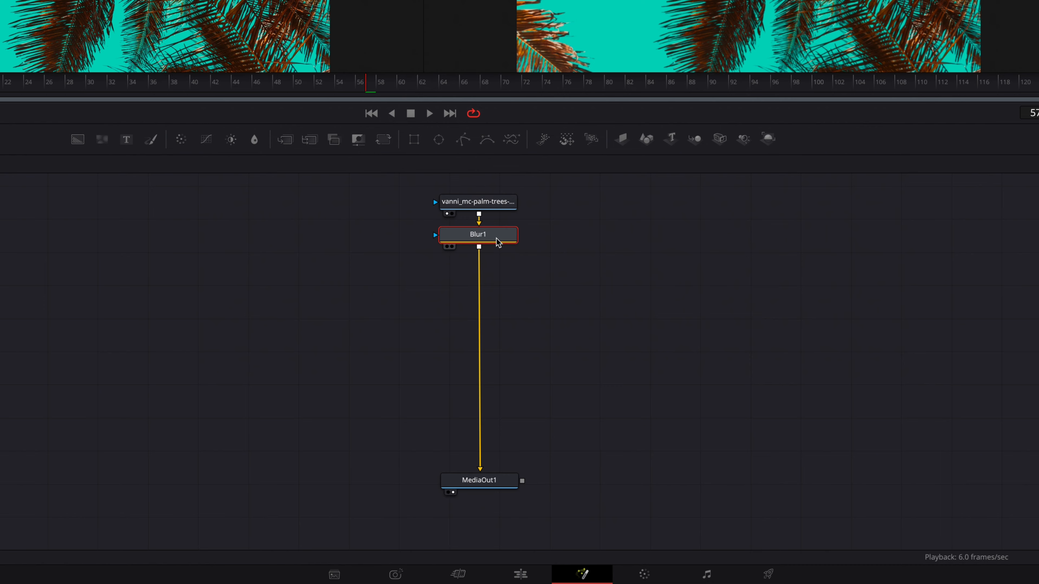
drag(497, 242, 498, 291)
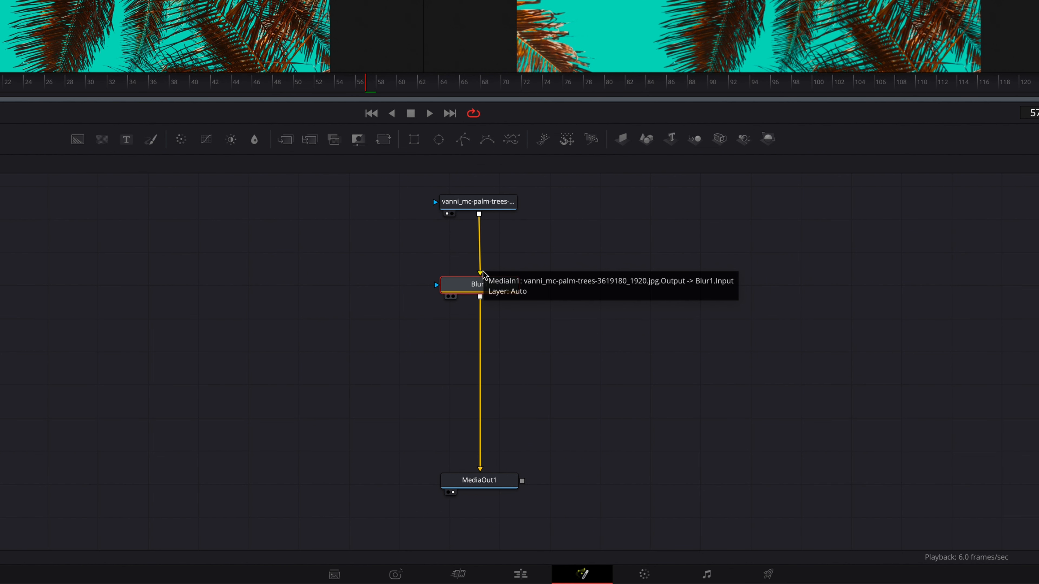
mouse_move(498, 286)
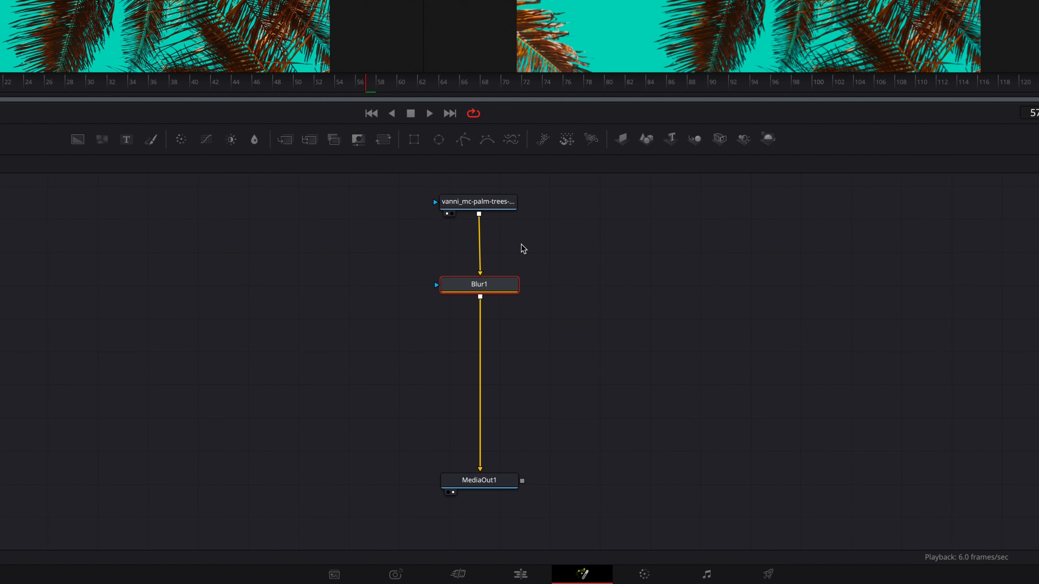
Show the Blur node in the second viewer and set its Blur Size to 10.0.
click(470, 385)
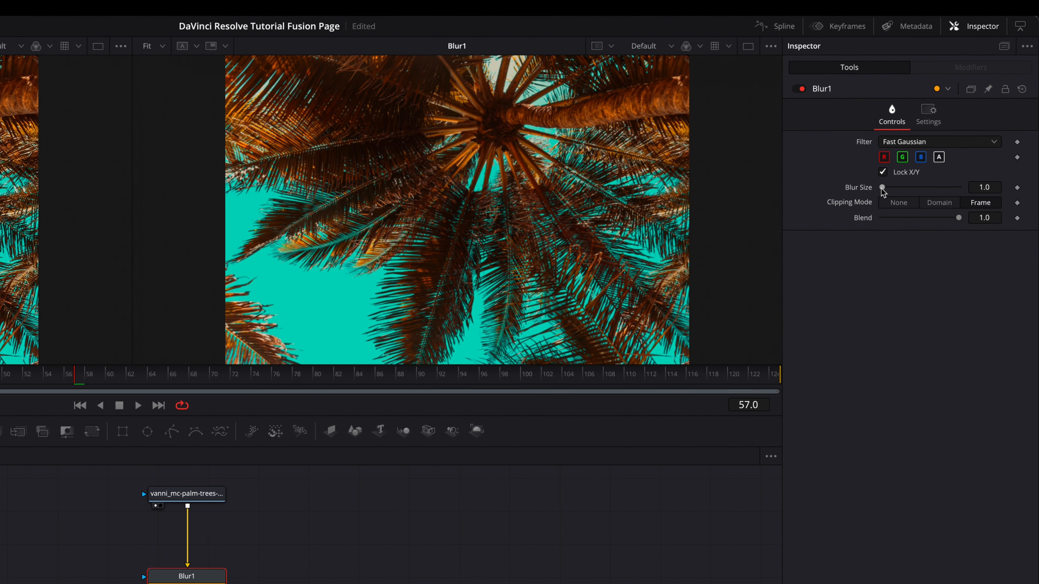
click(935, 126)
drag(882, 192, 891, 191)
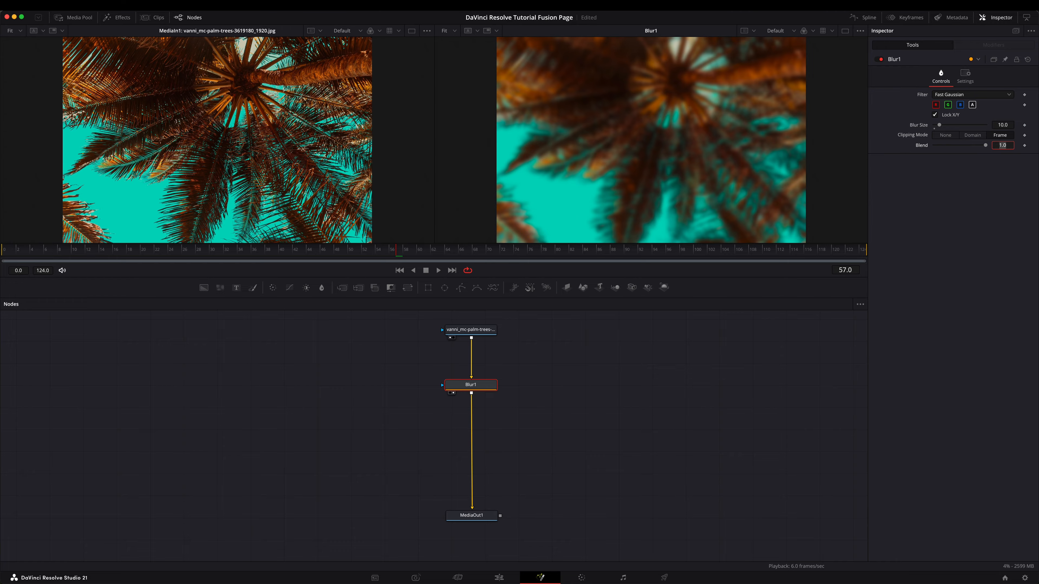
key(Return)
Add an unconnected Text+ node and place it to the right of the palm-trees media node.
click(497, 412)
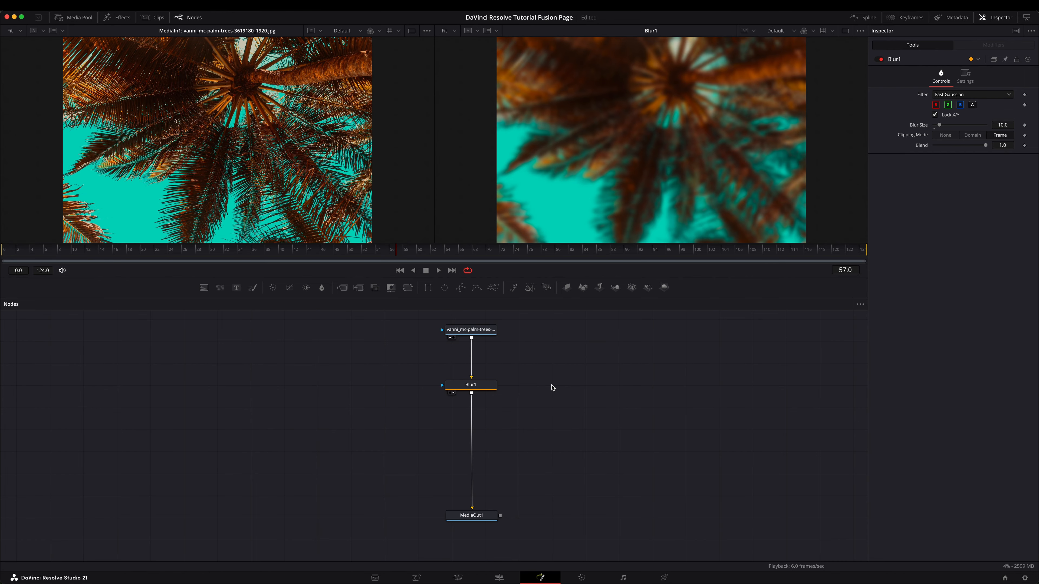
key(shift+space)
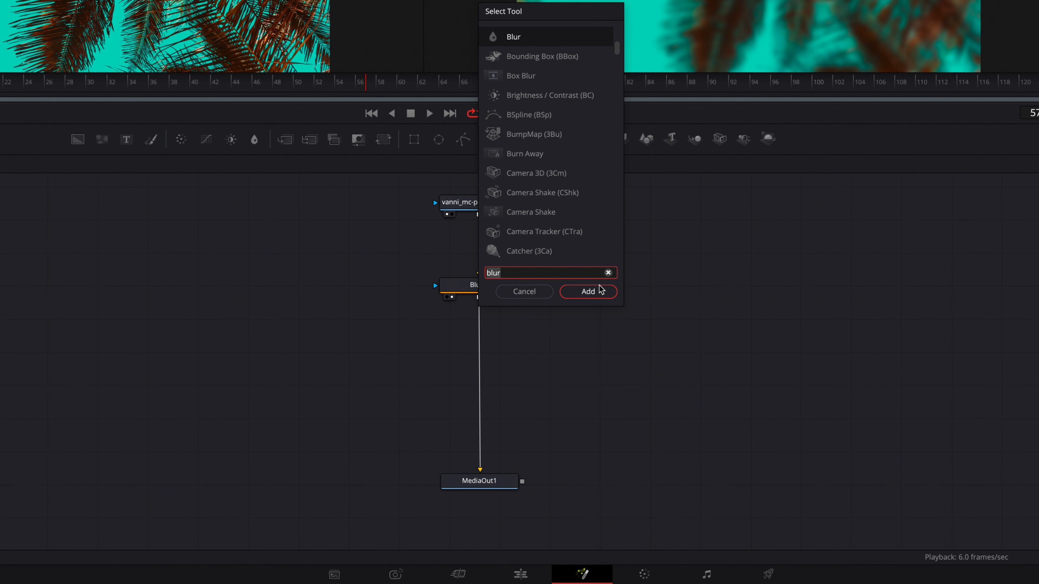
key(BackSpace)
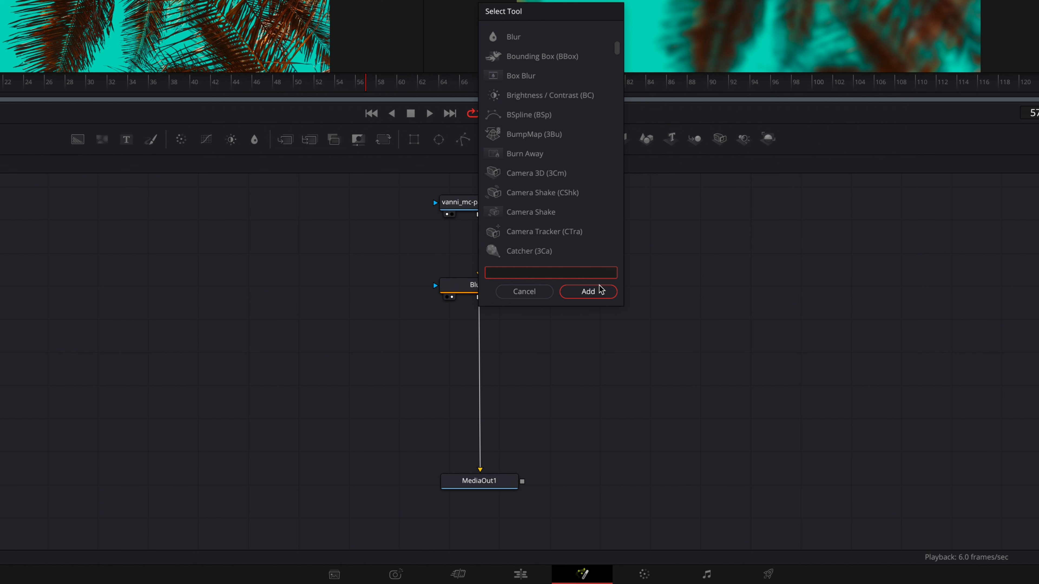
text(text+)
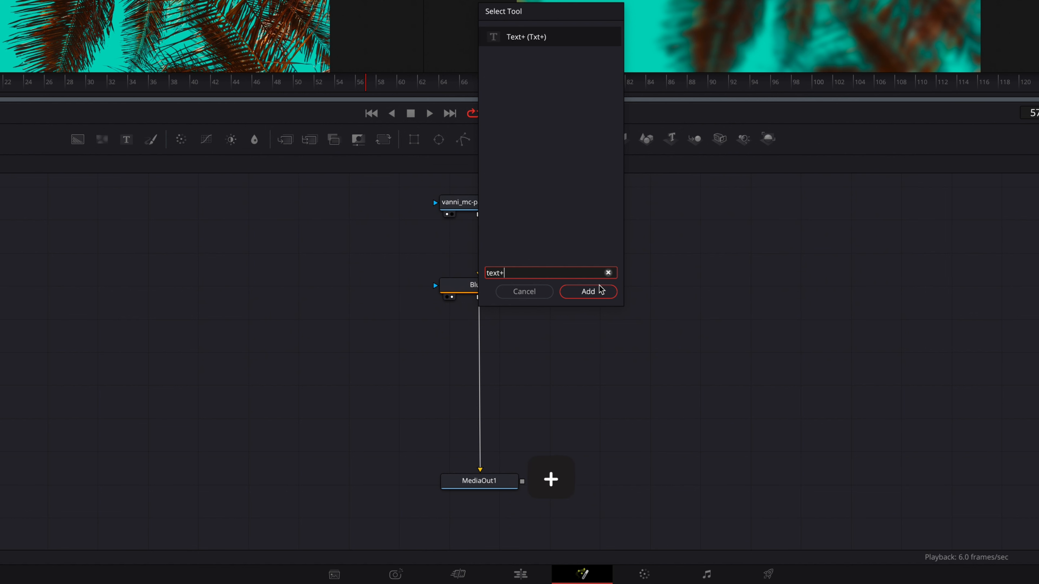
click(588, 291)
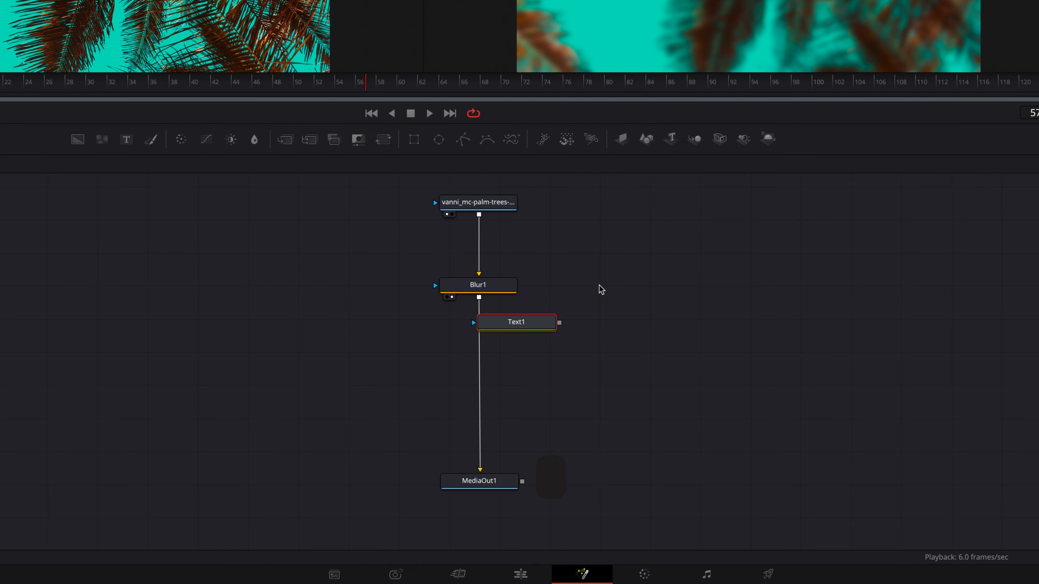
drag(533, 323, 562, 356)
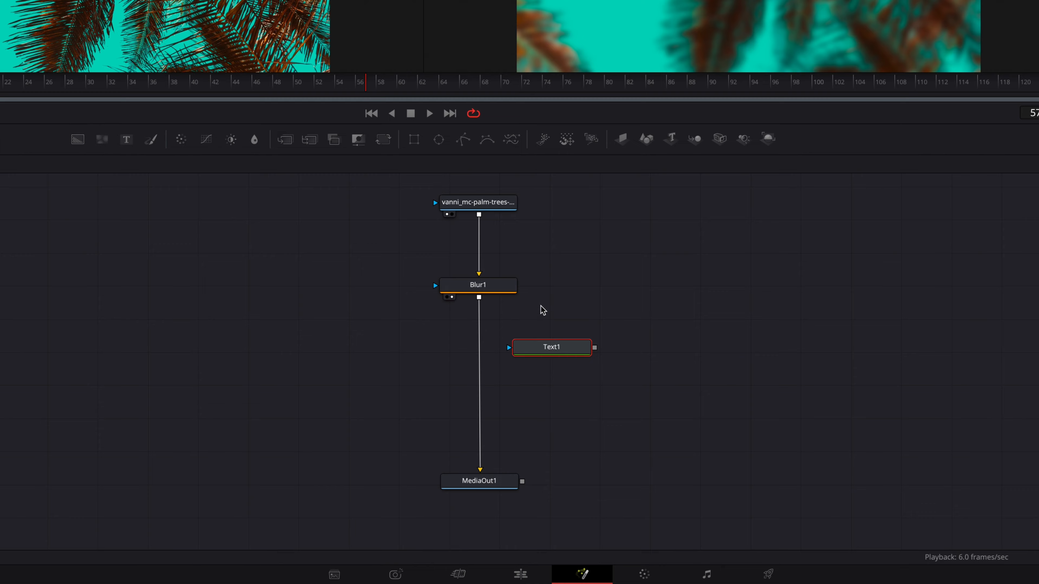
click(555, 345)
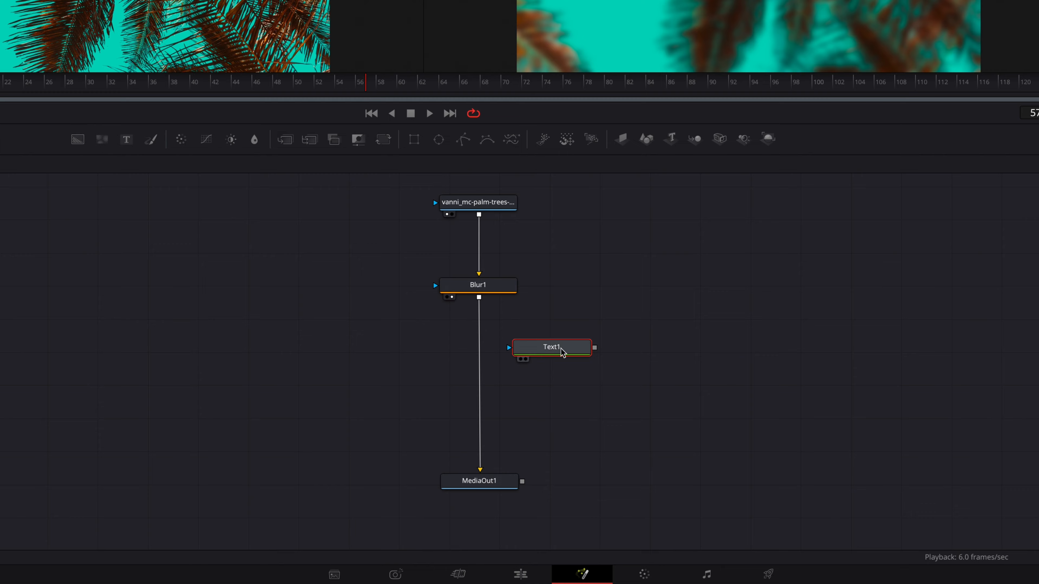
drag(561, 352, 581, 208)
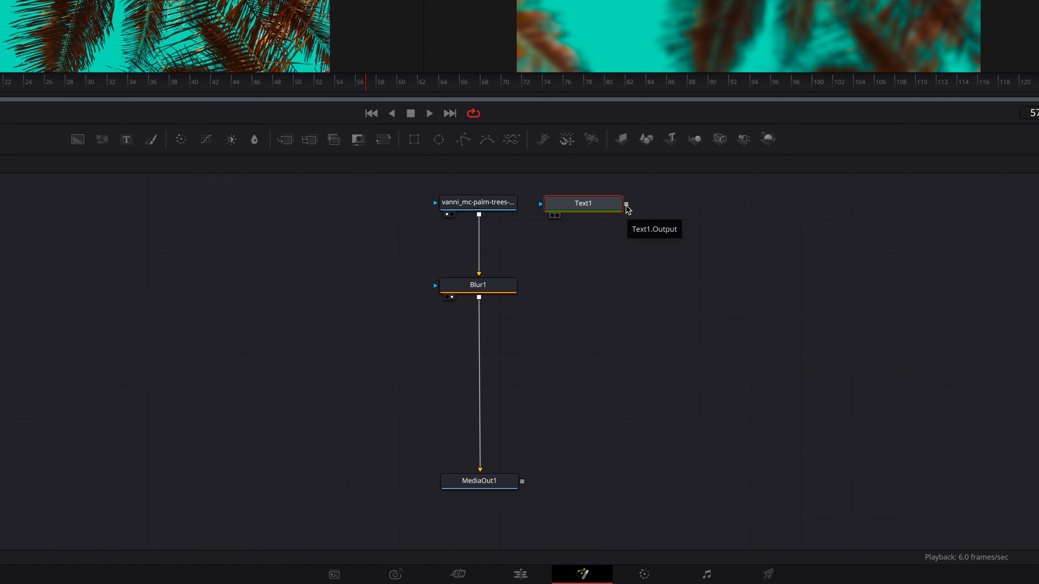
Merge the Text+ node over the Blur node by connecting its output to the Blur node's output, and save the project.
drag(627, 207, 479, 301)
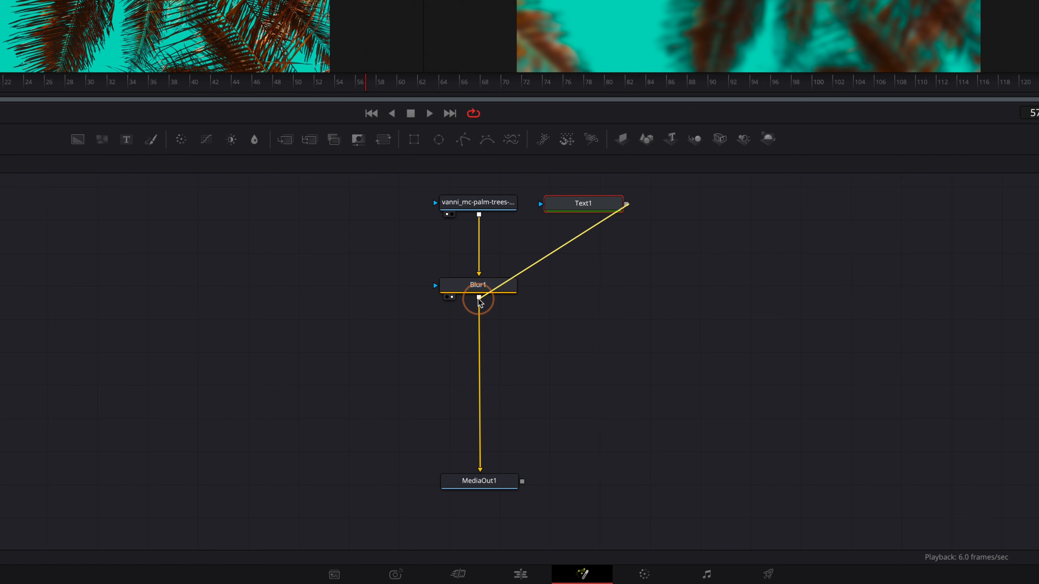
drag(480, 302, 479, 302)
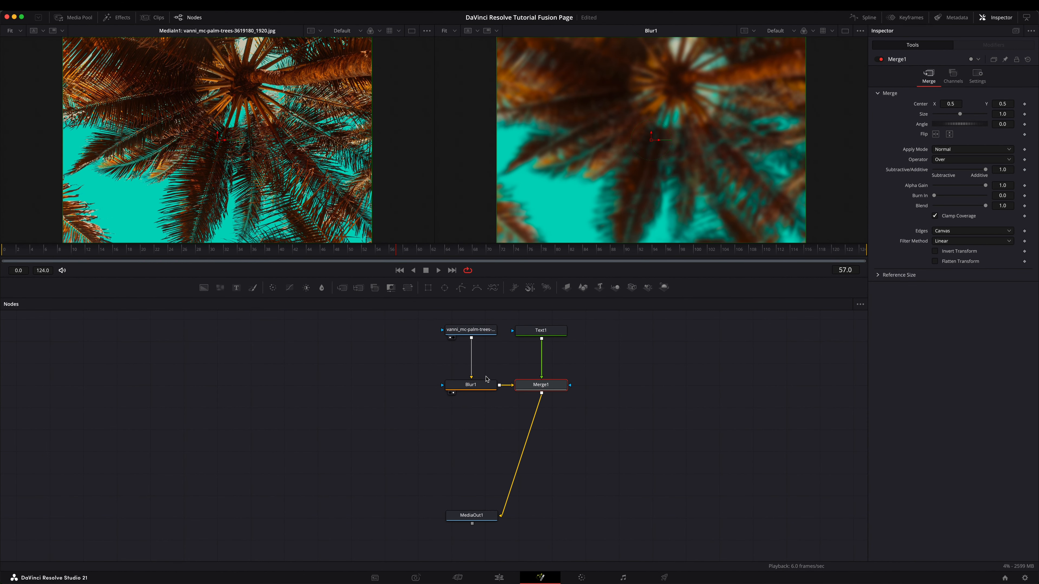
key(super+s)
mouse_move(561, 388)
mouse_down()
mouse_move(570, 399)
mouse_move(563, 390)
mouse_up()
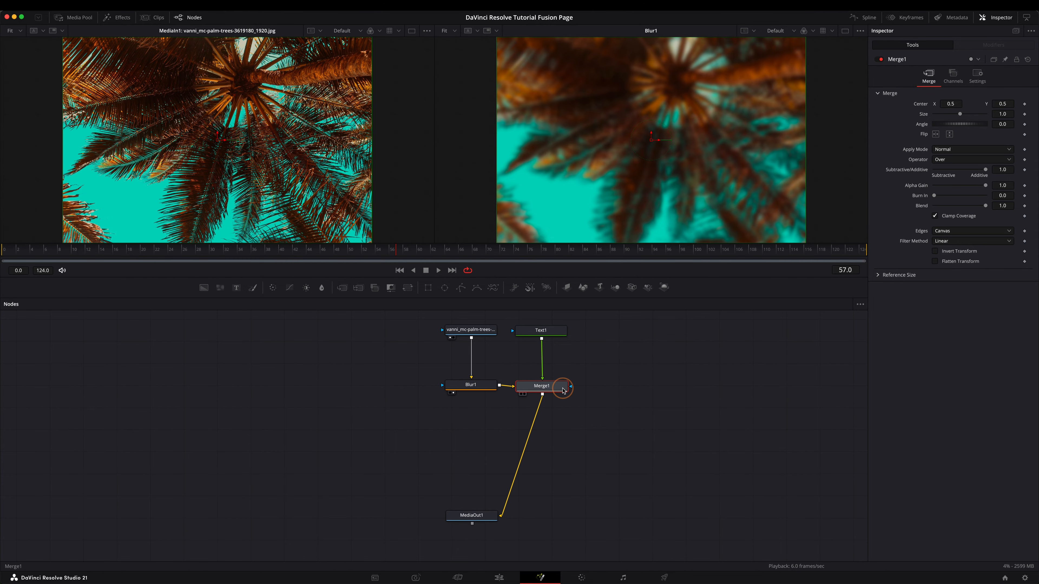
Set the Text+ node's text to "PALM SPRINGS" and show MediaOut1 in the second viewer.
click(559, 332)
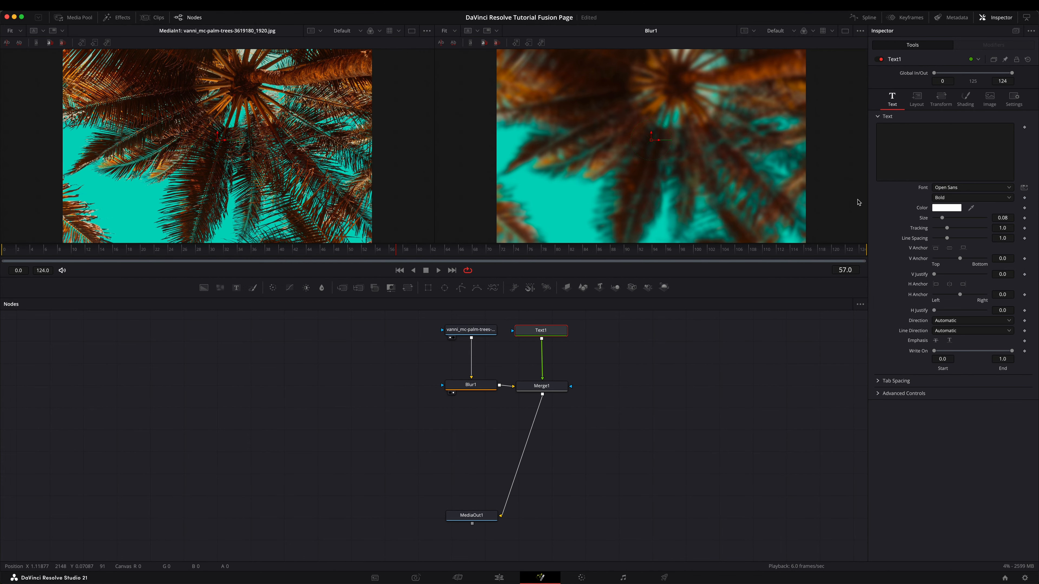
click(903, 156)
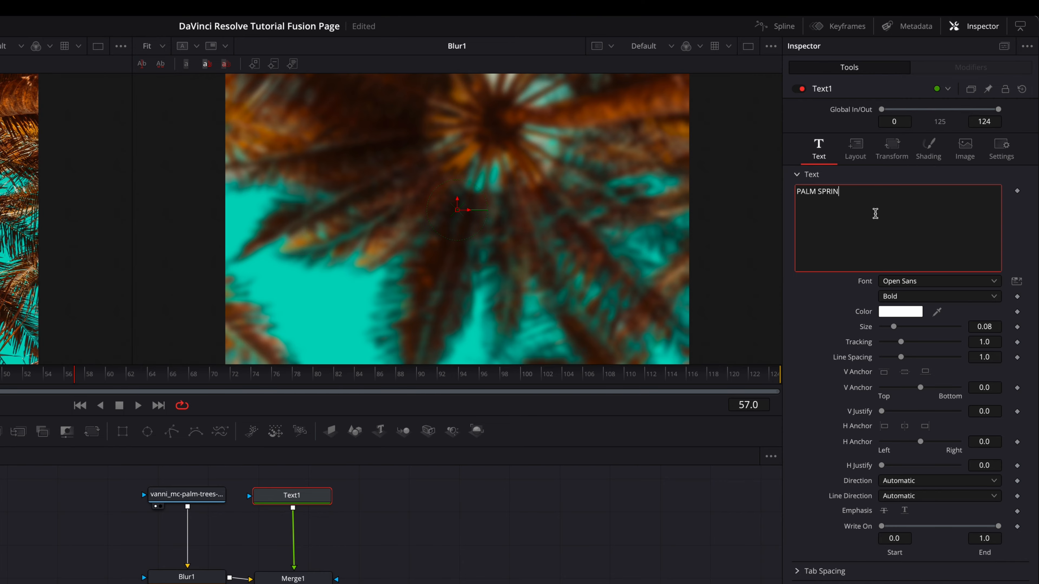
click(804, 421)
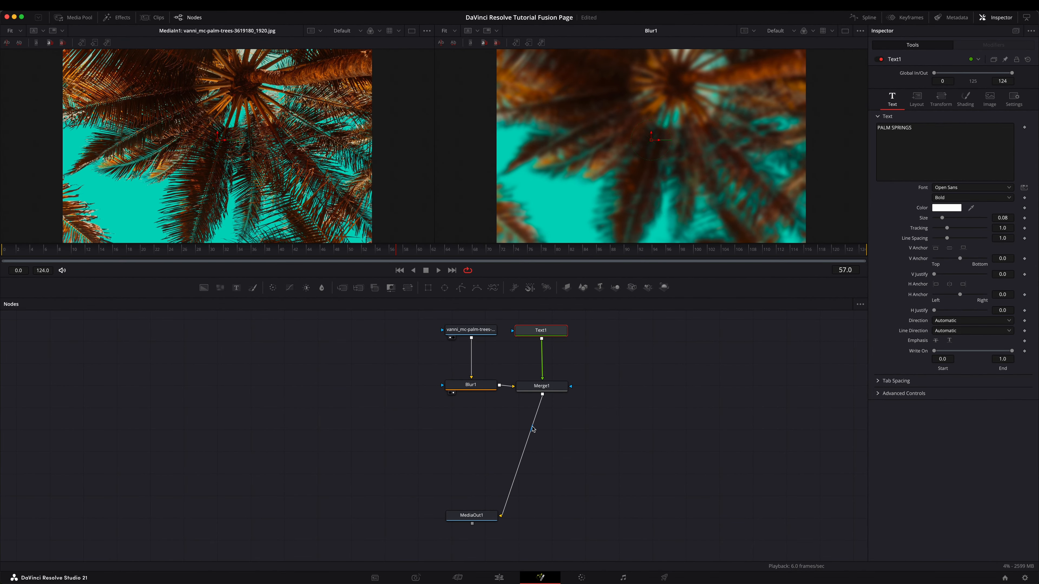
click(467, 514)
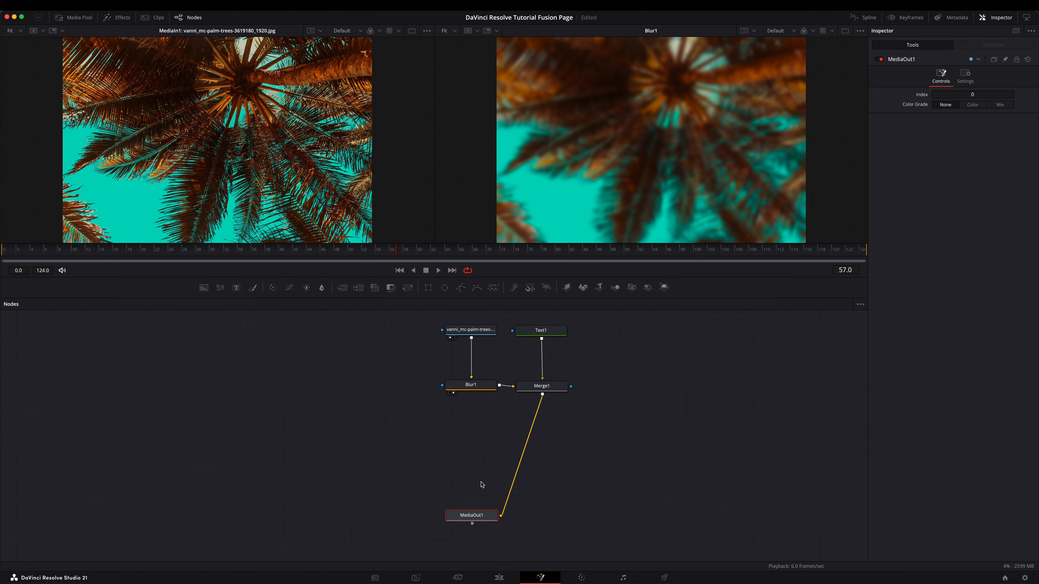
key(2)
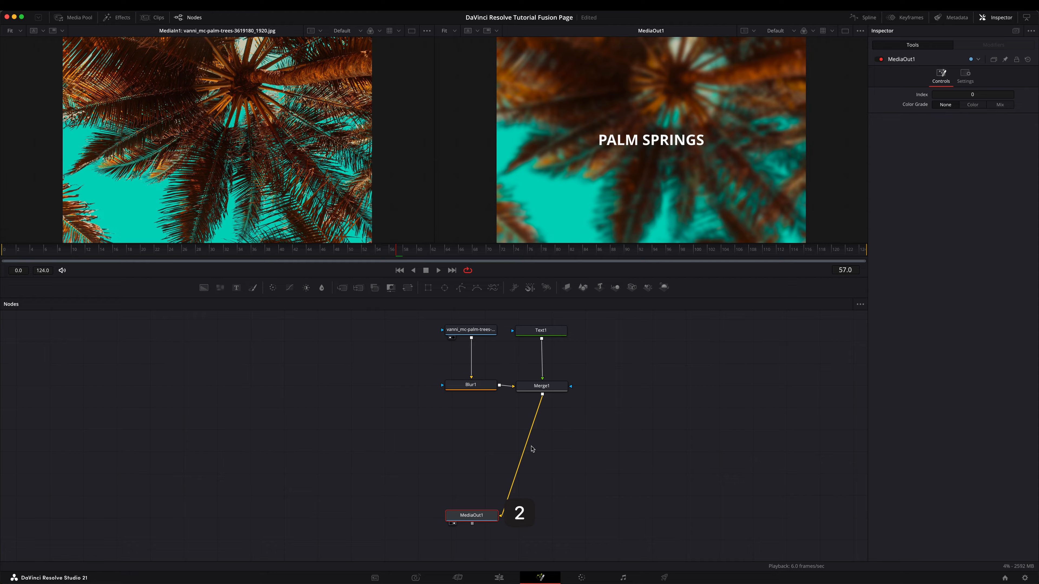
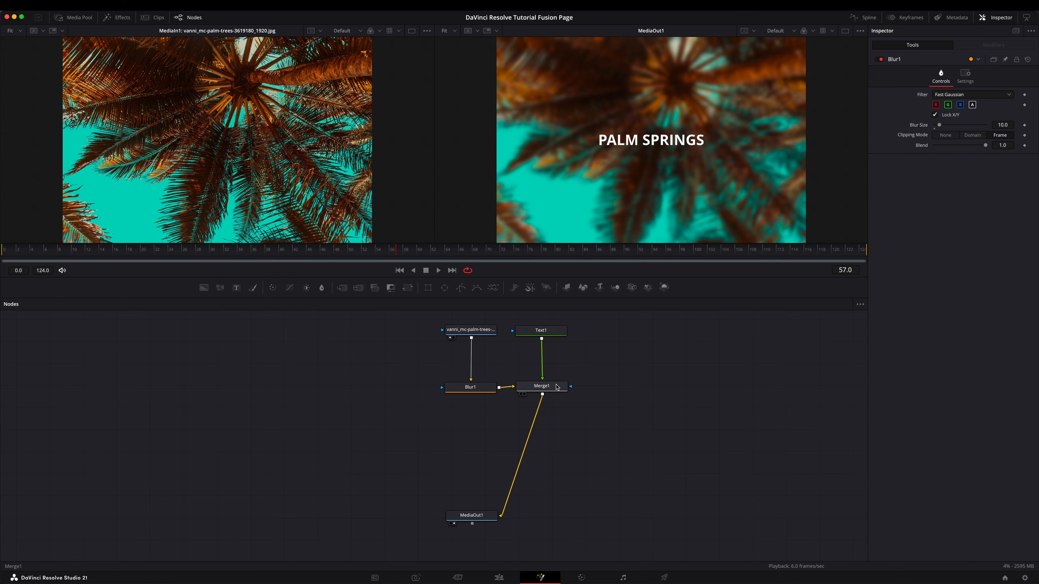
Swap the Merge node's background and foreground inputs, and swap them back.
click(540, 390)
key(super+t)
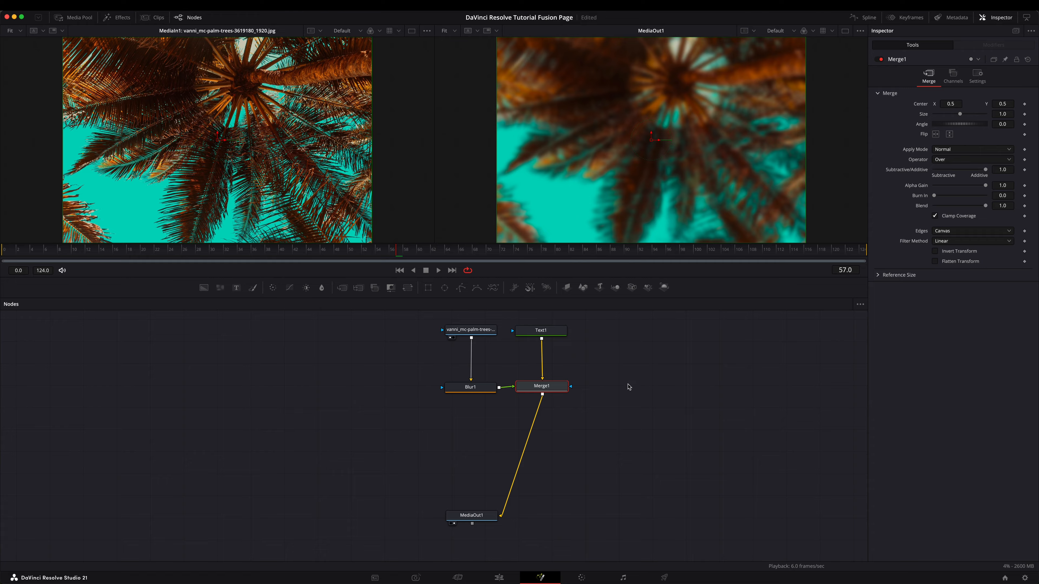
key(super+t)
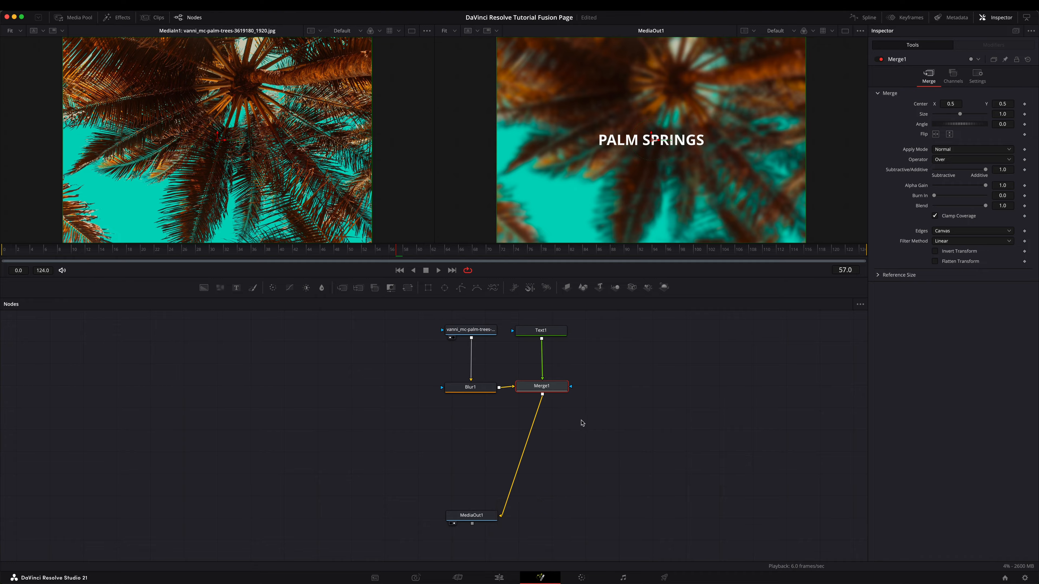
Add an unconnected Rectangle mask node to the node graph.
click(615, 398)
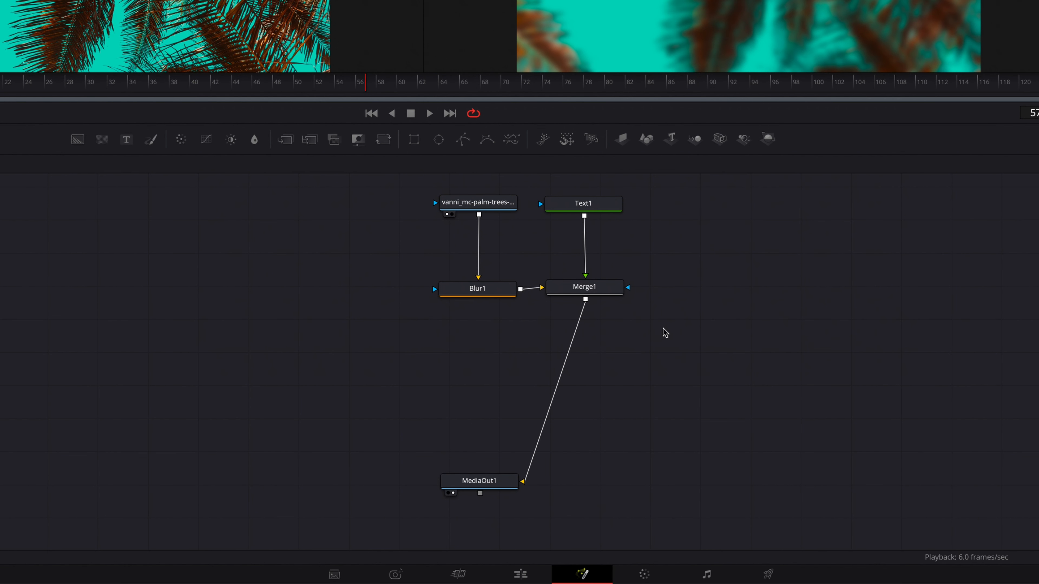
key(shift+space)
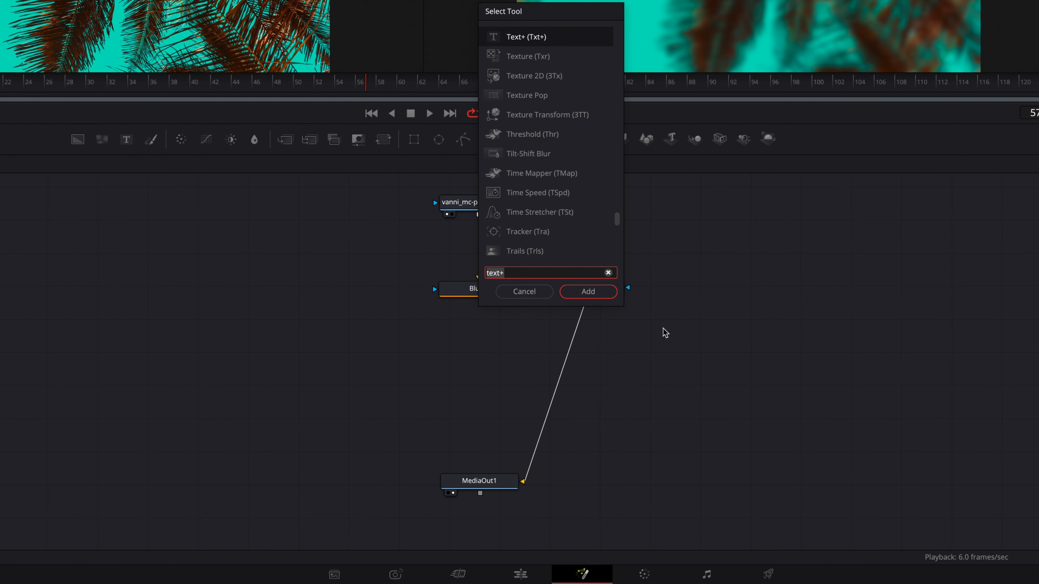
text(r)
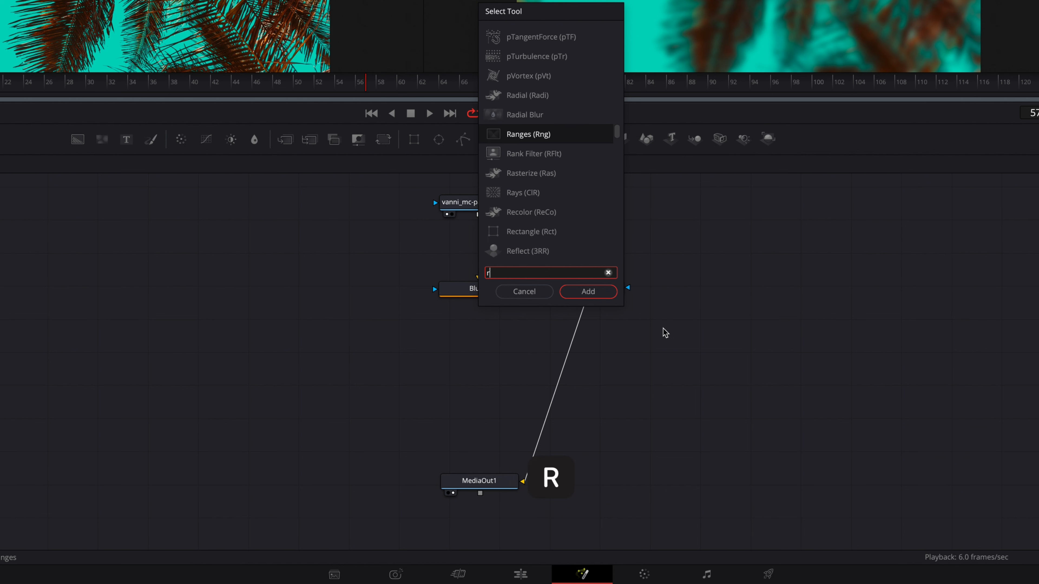
text(ectangle)
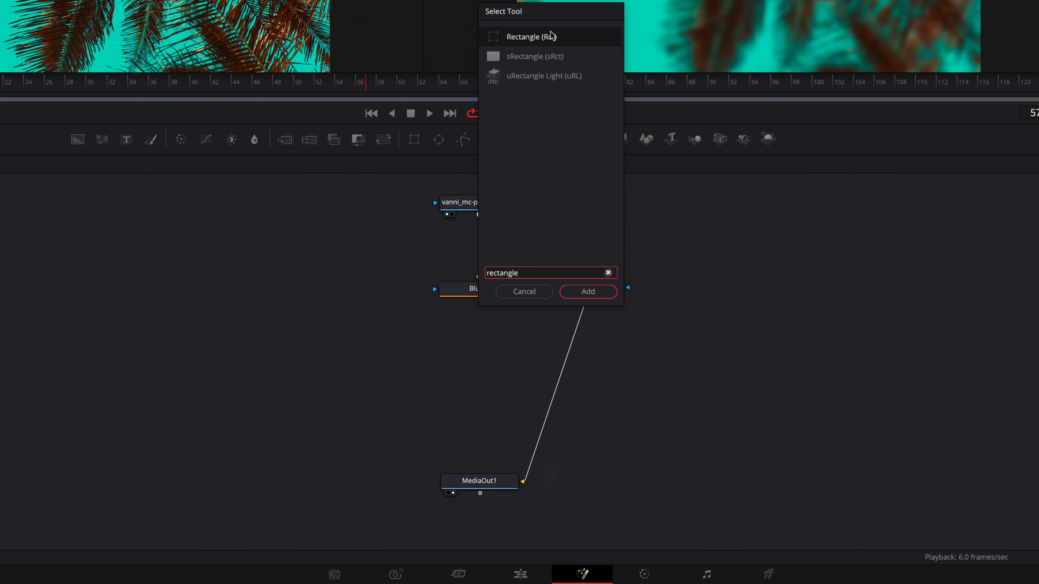
key(Return)
Place the Rectangle node to the left of the palm-trees media node and connect its output to the Blur node's Effect Mask input.
drag(677, 350, 434, 291)
click(387, 206)
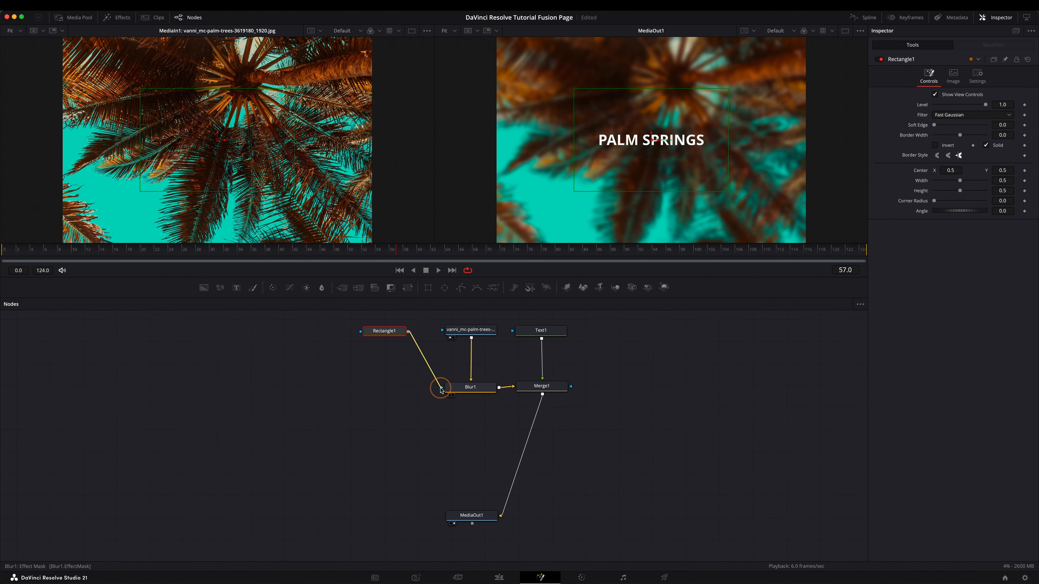
drag(441, 389, 441, 388)
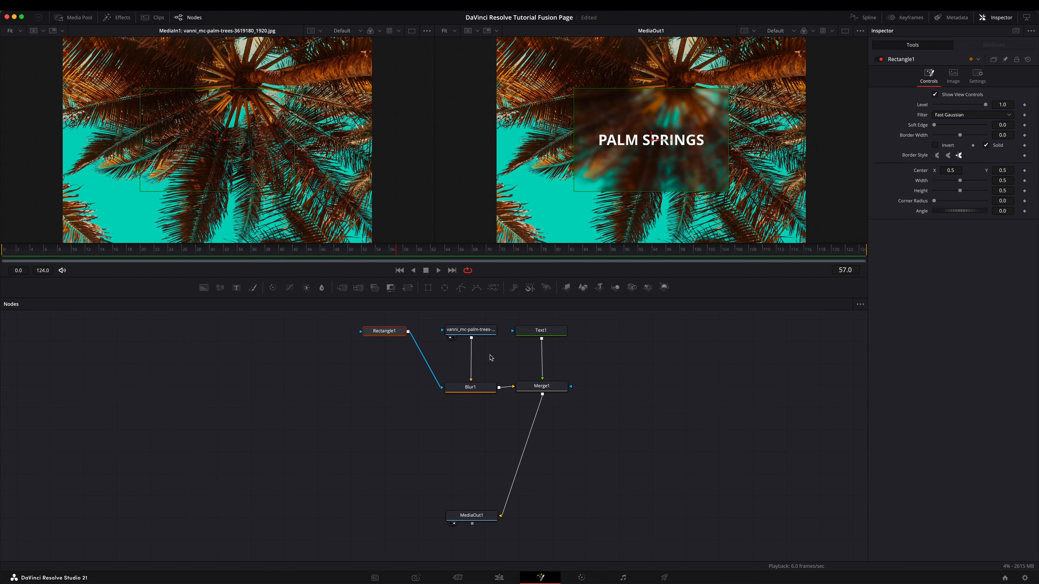
Move the Rectangle mask node so it sits level with the Blur node, to the left of it.
drag(390, 337, 385, 335)
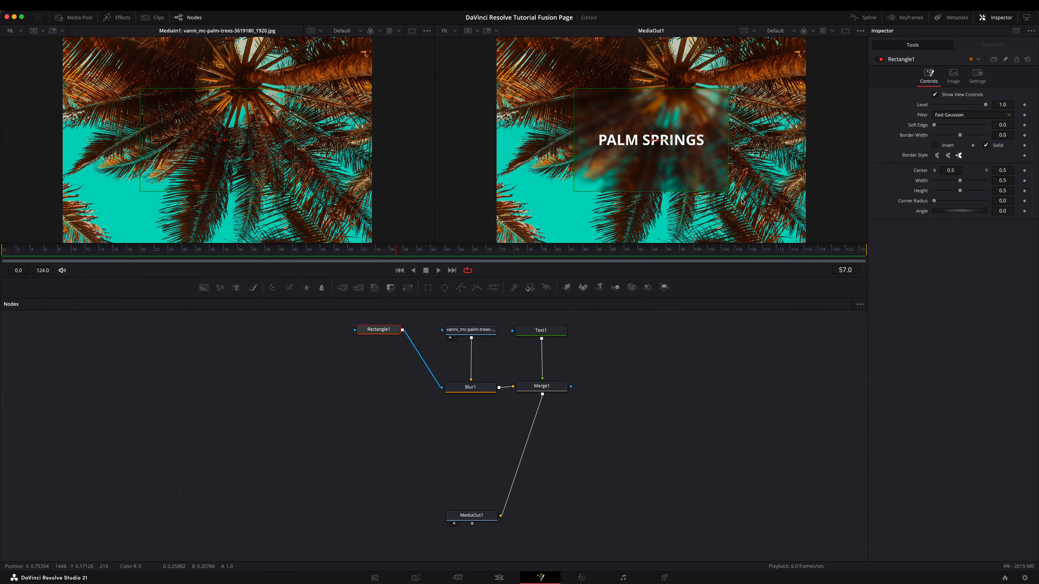
click(478, 391)
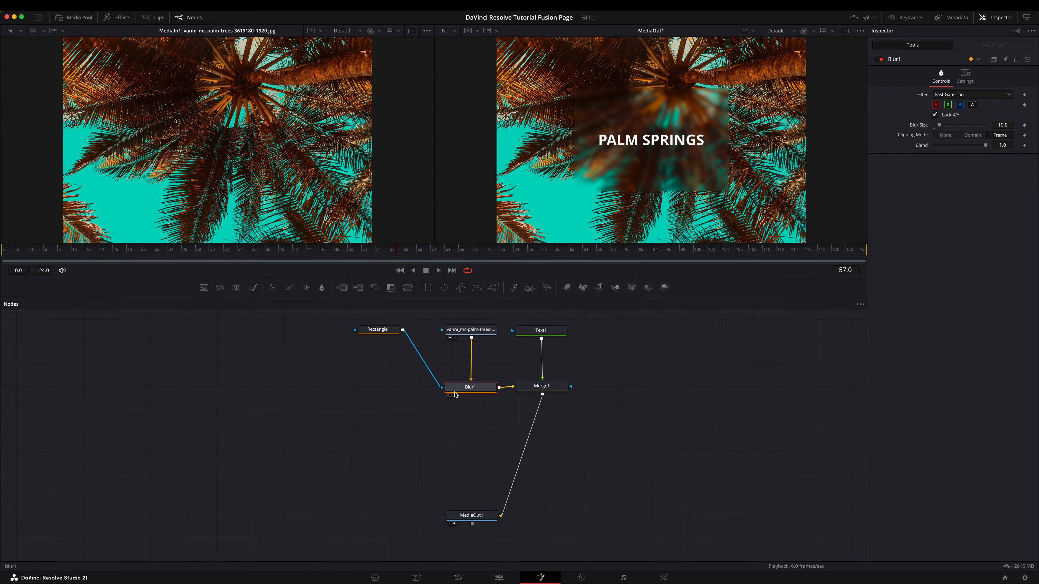
click(384, 335)
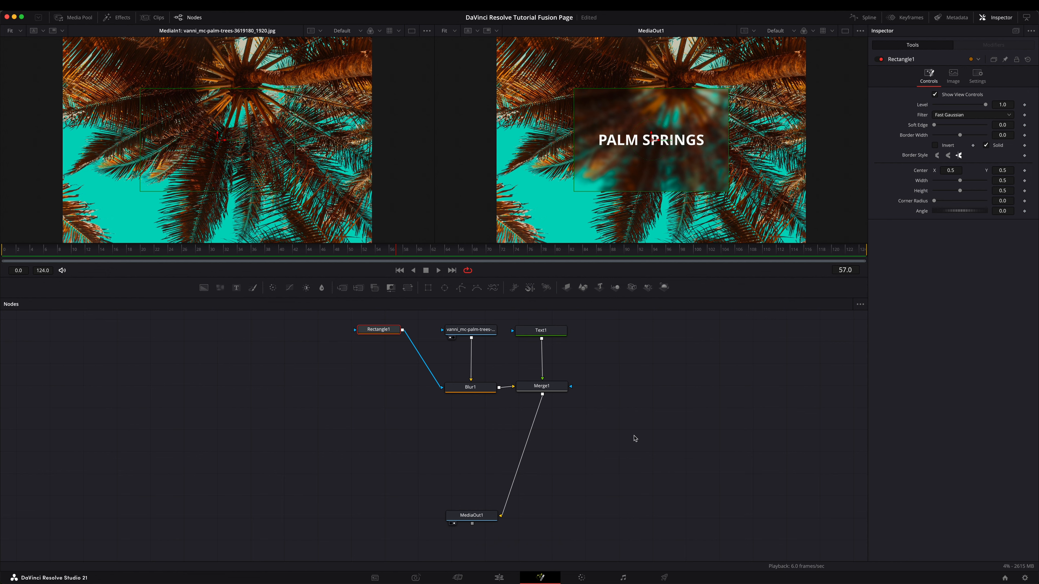
drag(388, 333, 378, 391)
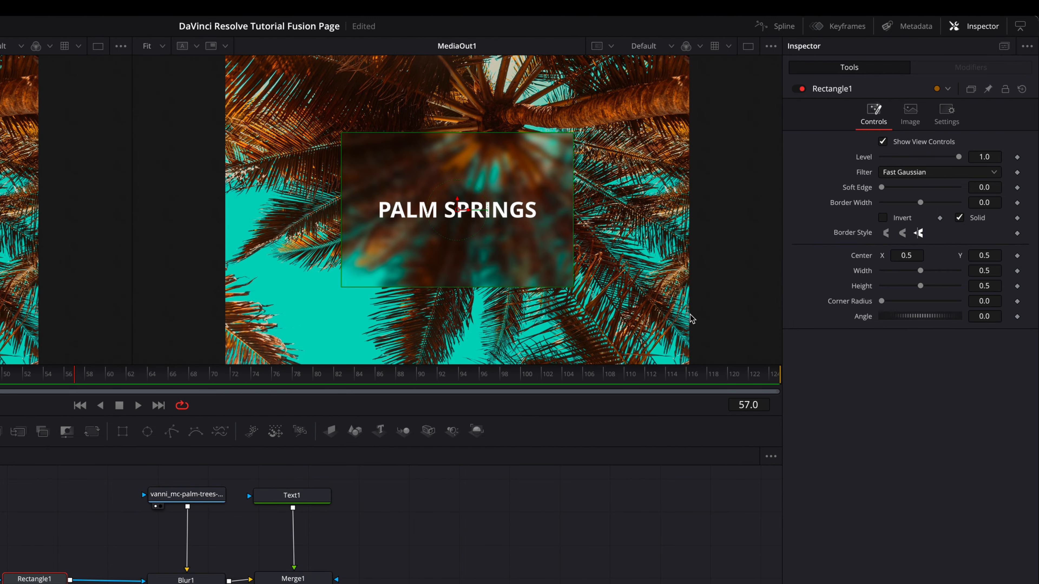
Invert the rectangle mask, switch the inversion back off, and set its Soft Edge to about 0.08.
click(882, 218)
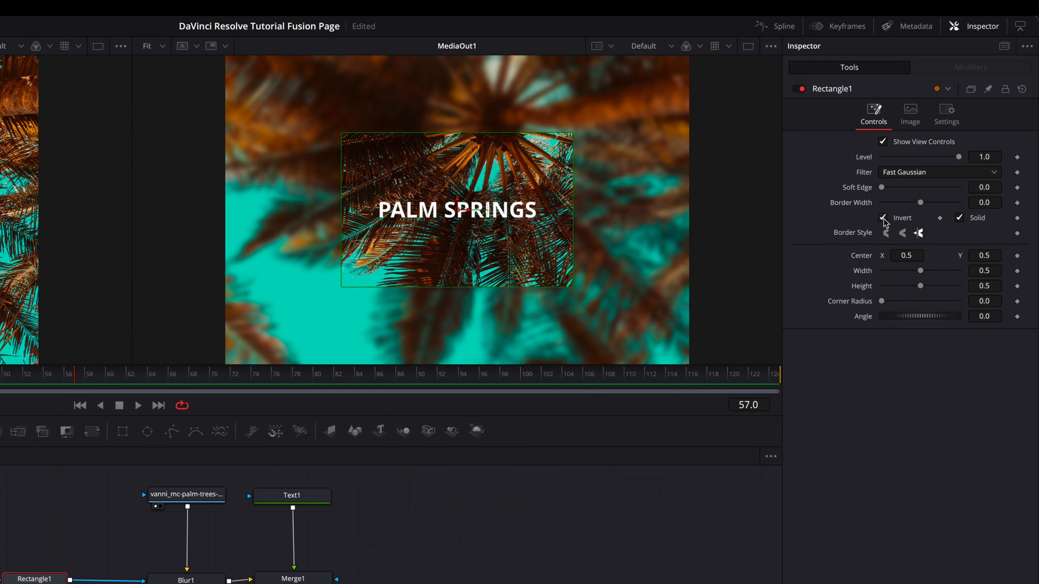
click(882, 218)
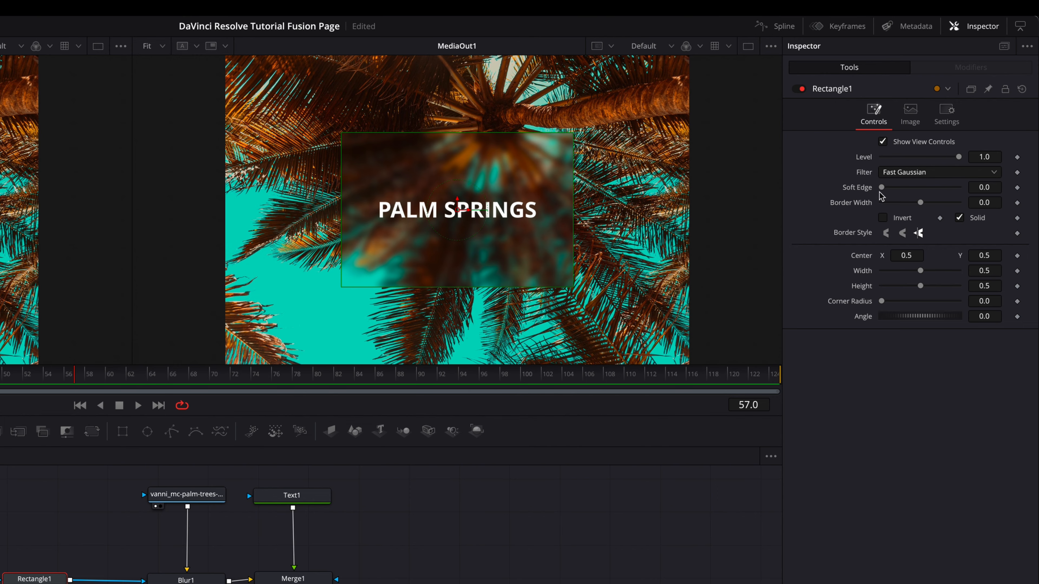
drag(881, 187, 912, 184)
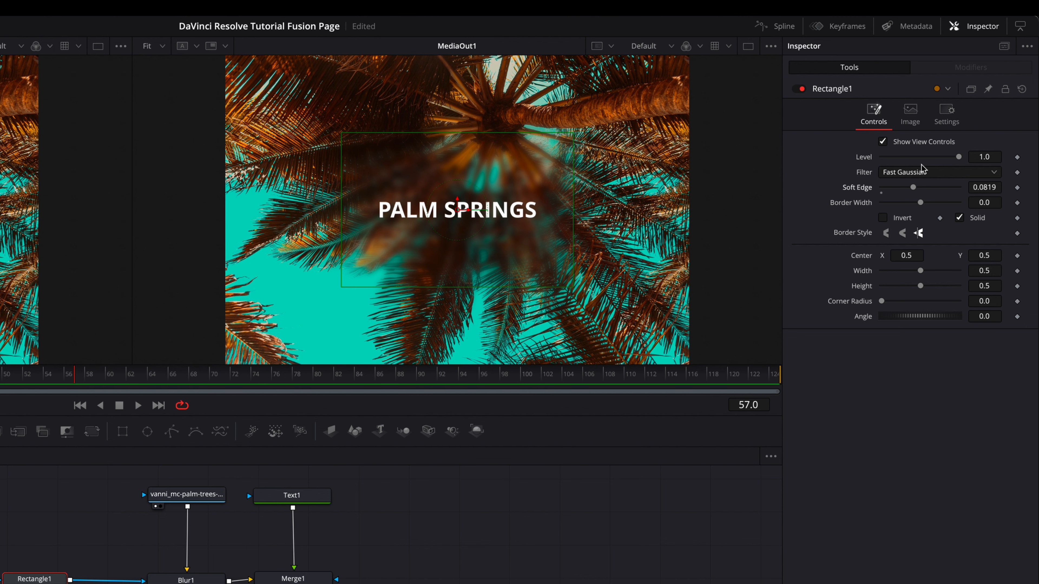
Try the Box filter on the rectangle mask's soft edge, and set the filter to Gaussian.
click(922, 172)
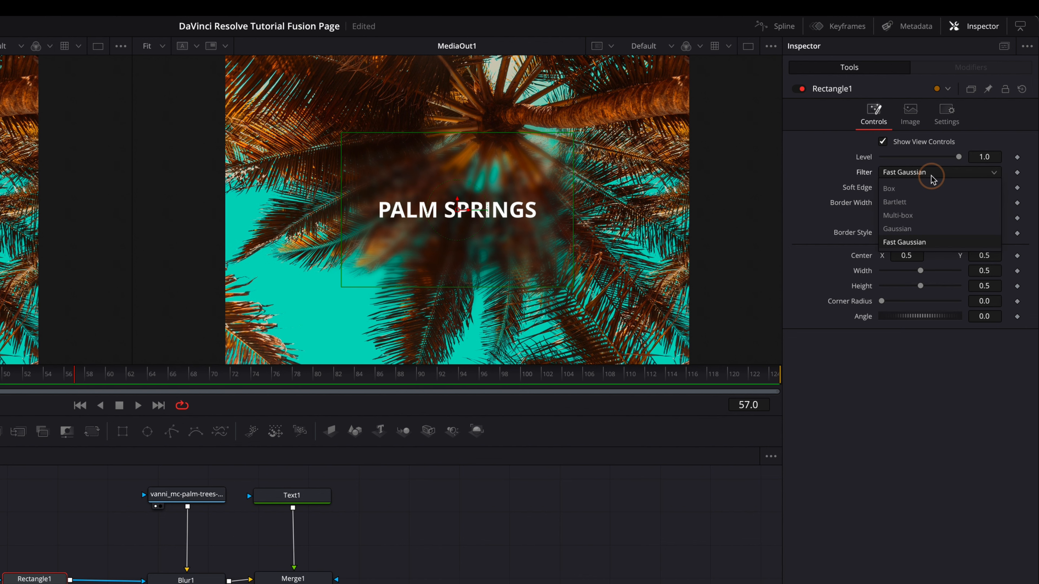
click(913, 189)
click(923, 173)
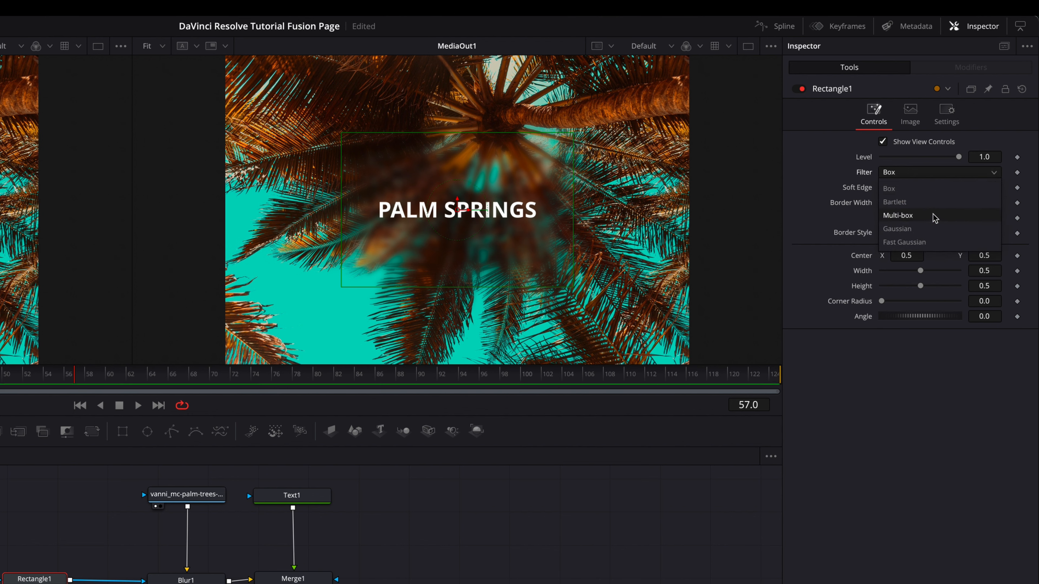
click(933, 185)
click(923, 174)
click(911, 232)
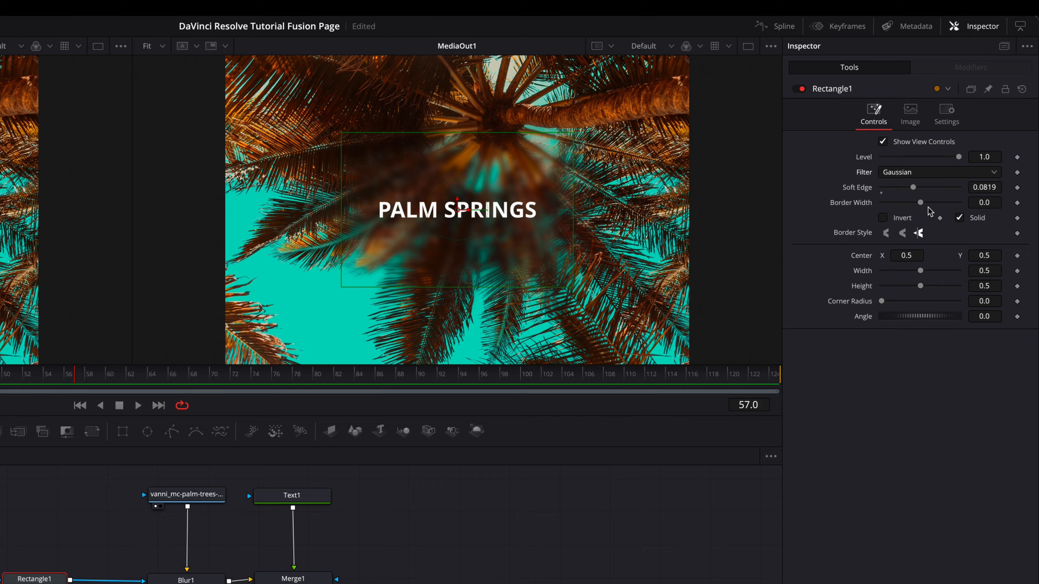
Set the rectangle mask's Border Width to about 0.098 and reduce its Height to about 0.38.
mouse_move(922, 205)
mouse_down()
mouse_move(957, 202)
mouse_move(939, 207)
mouse_up()
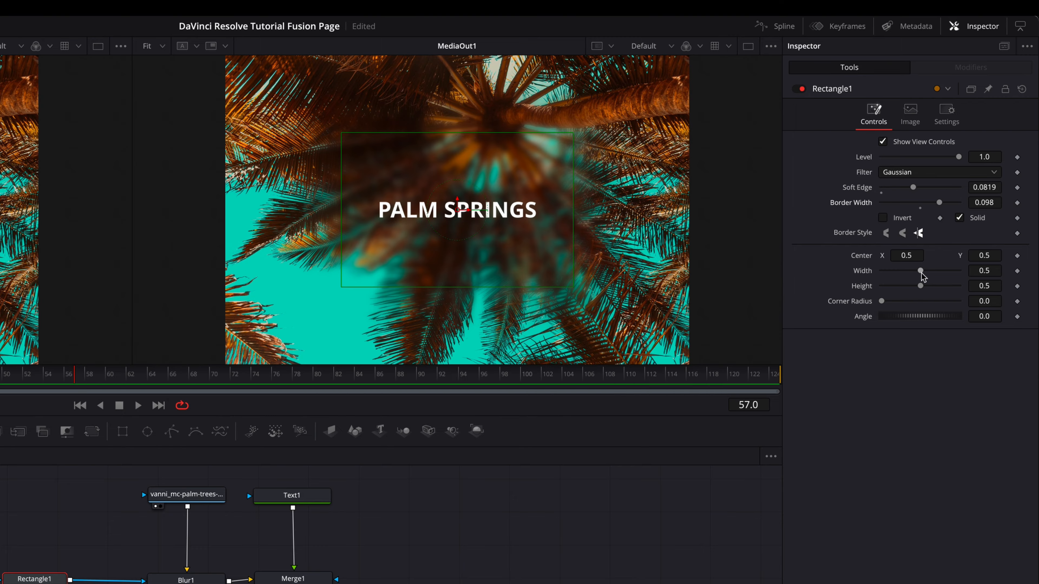
mouse_move(922, 275)
mouse_down()
mouse_move(931, 275)
mouse_move(895, 291)
mouse_move(922, 272)
mouse_up()
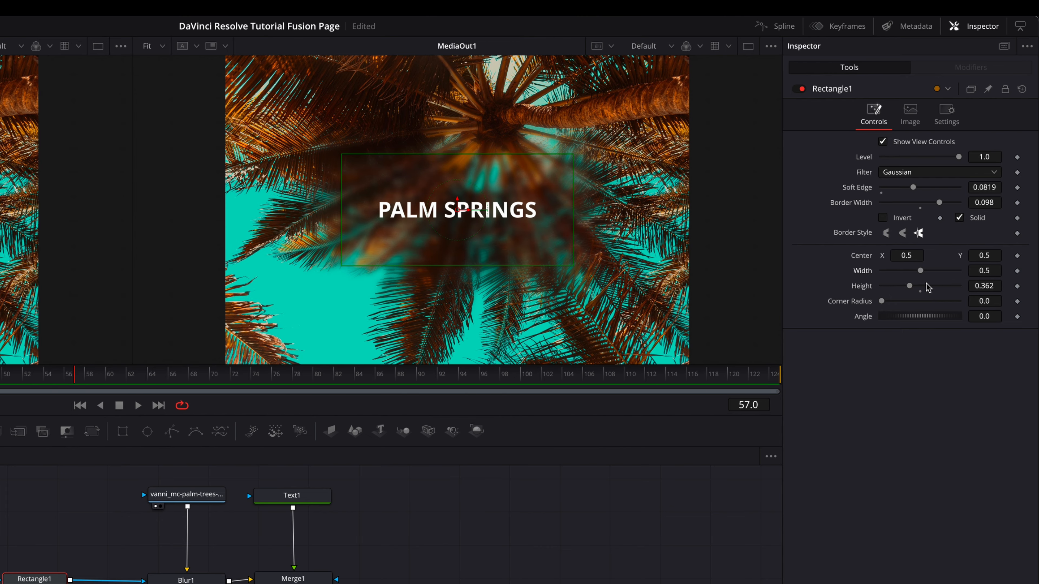
Change the PALM SPRINGS text's font to Peckham Press and set its size to about 0.10.
click(292, 496)
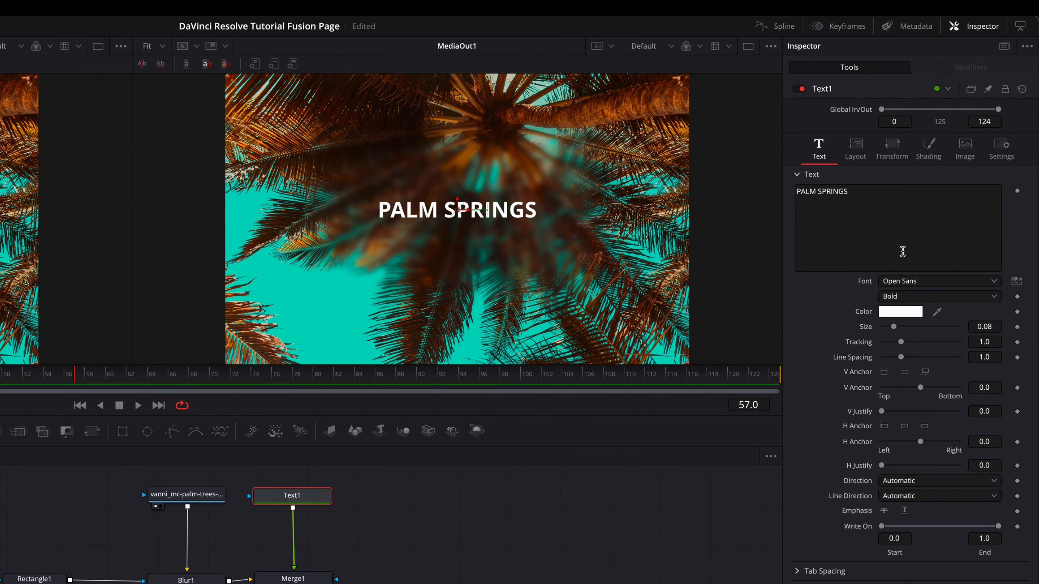
drag(894, 327, 903, 329)
click(929, 281)
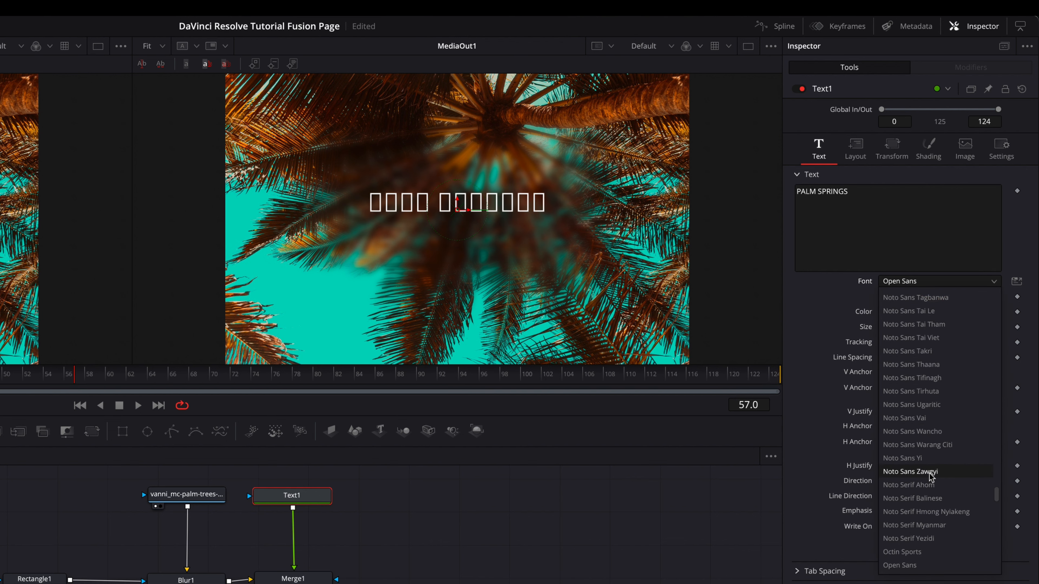
scroll(930, 438, down, 5)
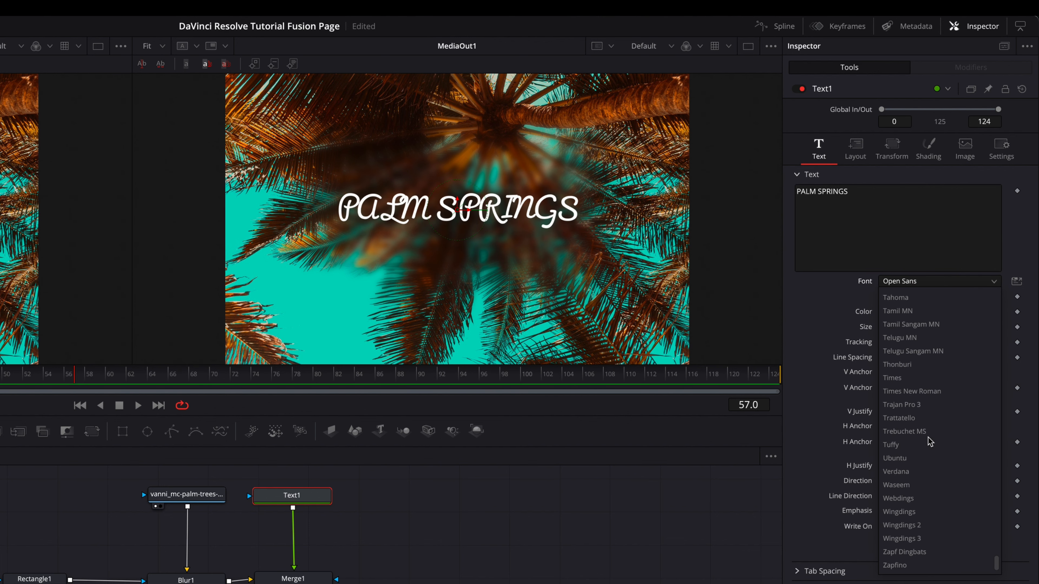
click(918, 446)
drag(908, 327, 898, 330)
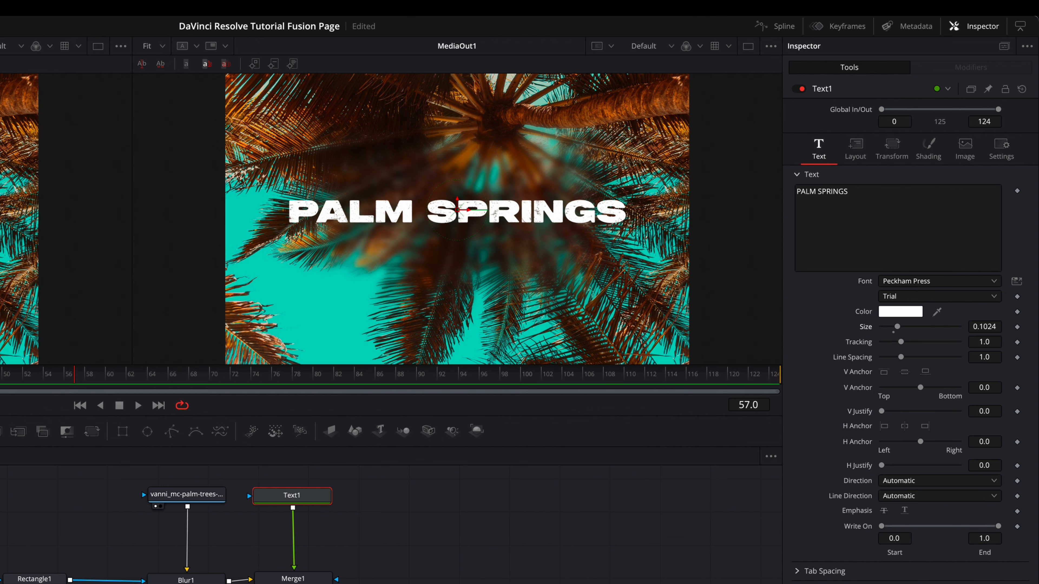
Fit the rectangle mask around the title by setting its Width to about 0.82 and Height to about 0.21.
click(35, 579)
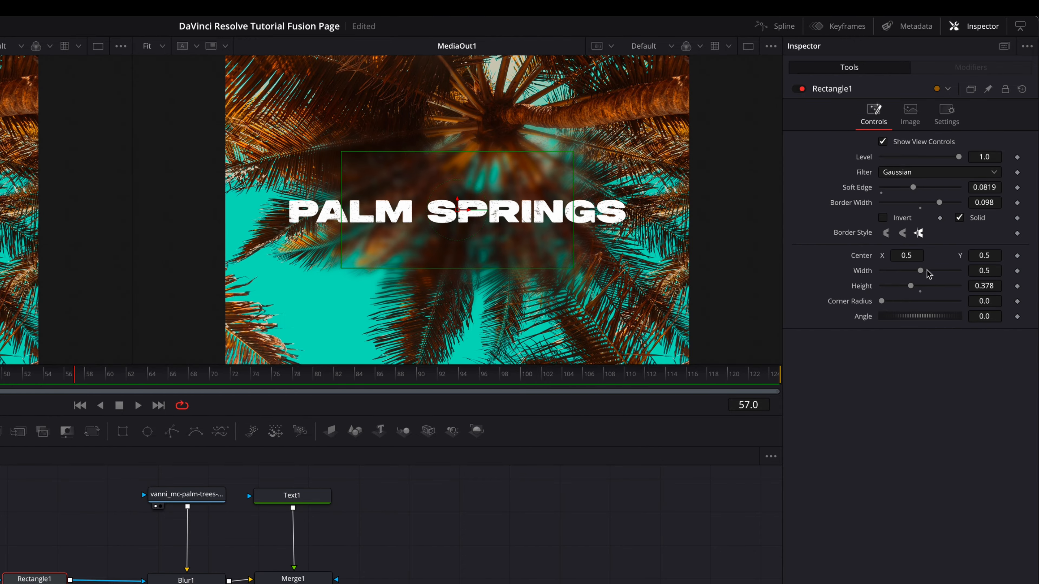
drag(928, 273, 900, 288)
click(461, 505)
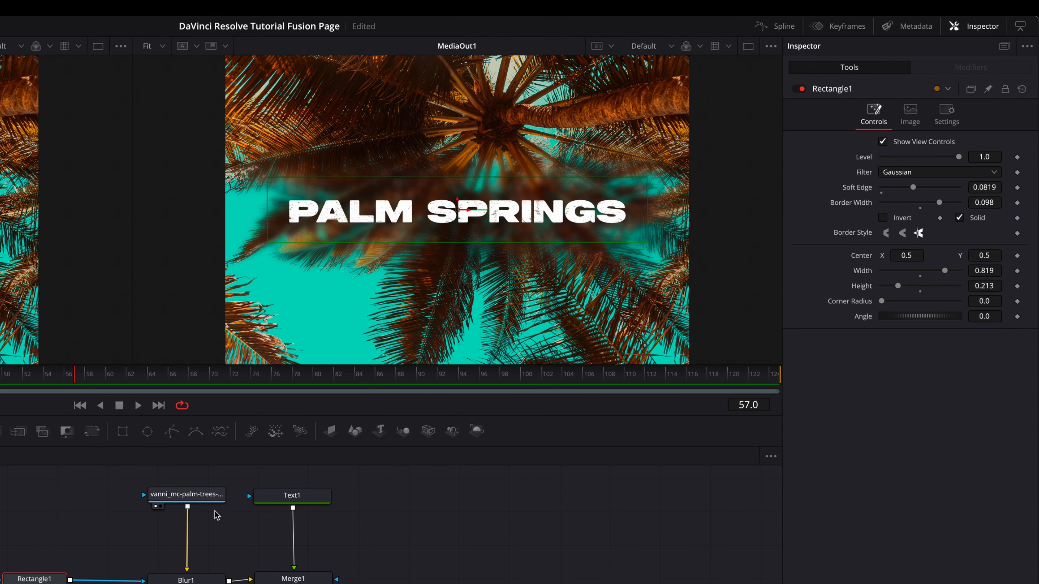
Change the color of the PALM SPRINGS text to a warm yellow.
click(270, 495)
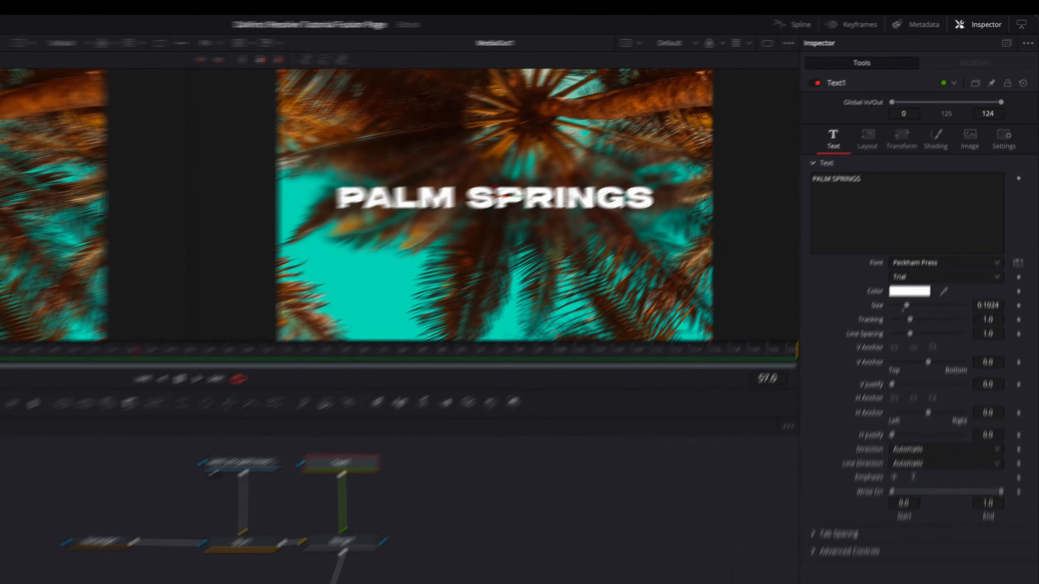
click(900, 312)
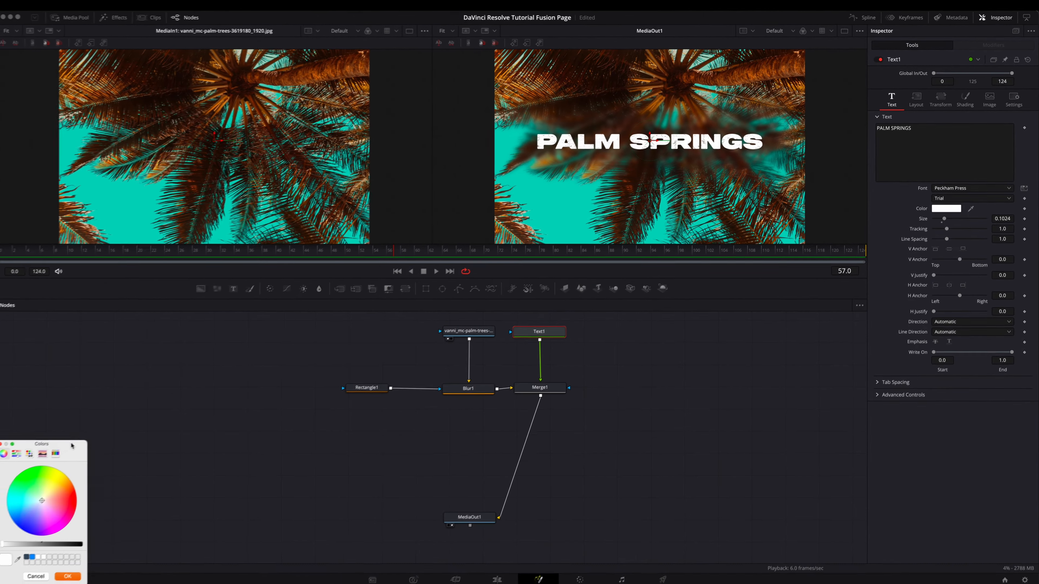
drag(47, 445, 227, 367)
drag(228, 436, 238, 413)
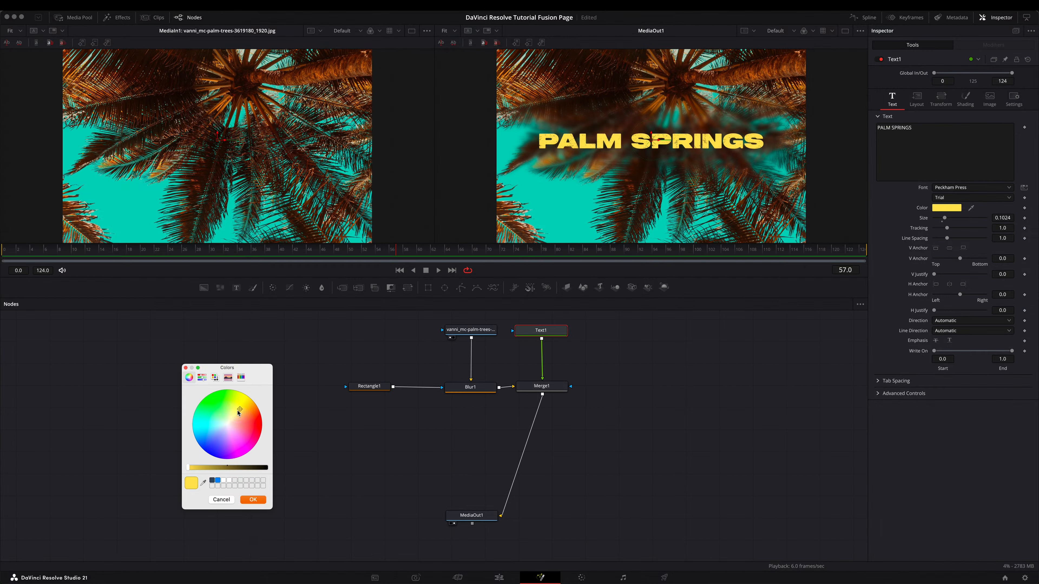
click(248, 499)
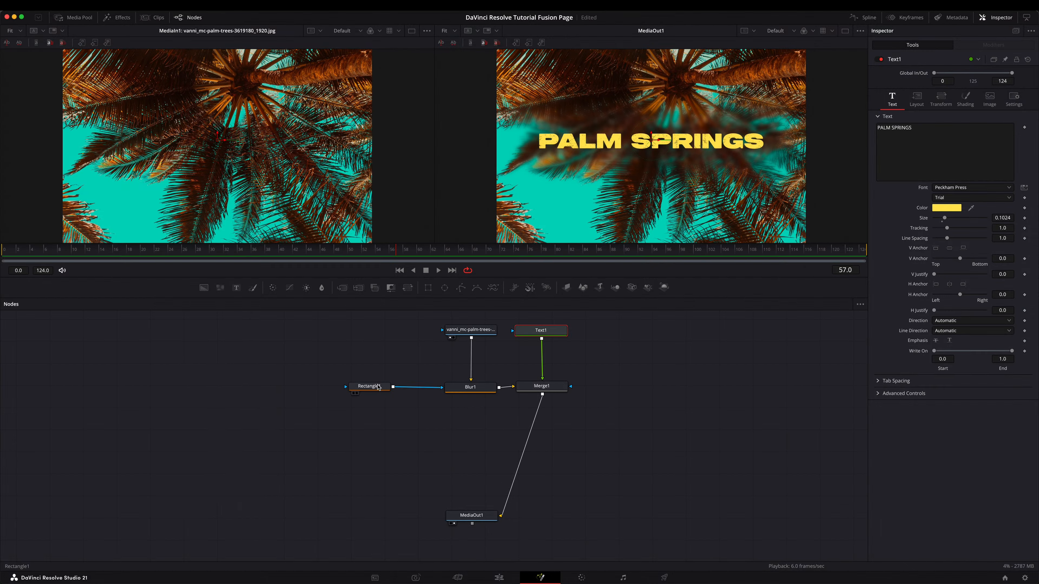
Set the Blur node's Blur Size to 3.
click(468, 387)
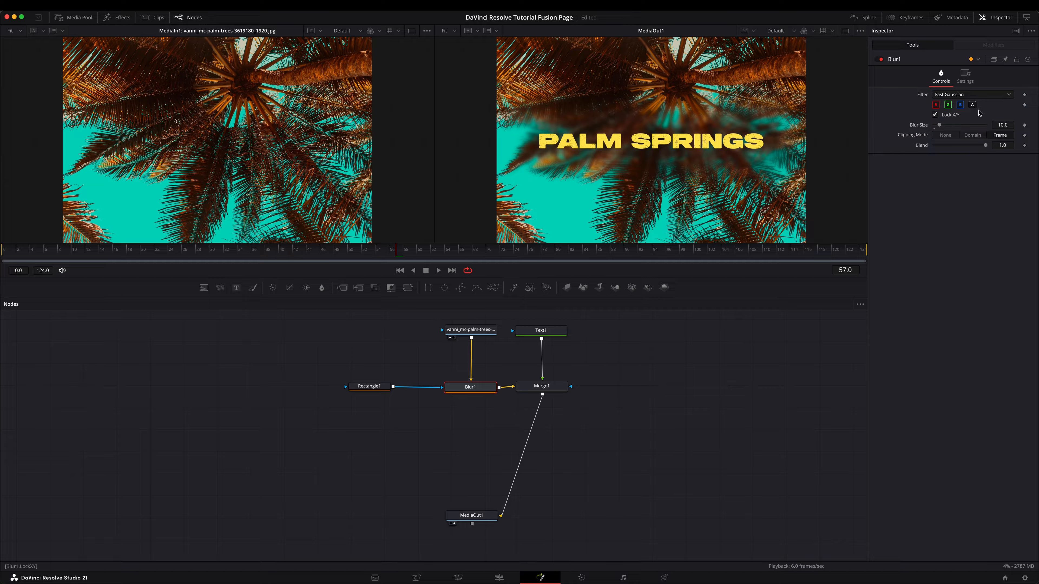
drag(940, 127, 936, 126)
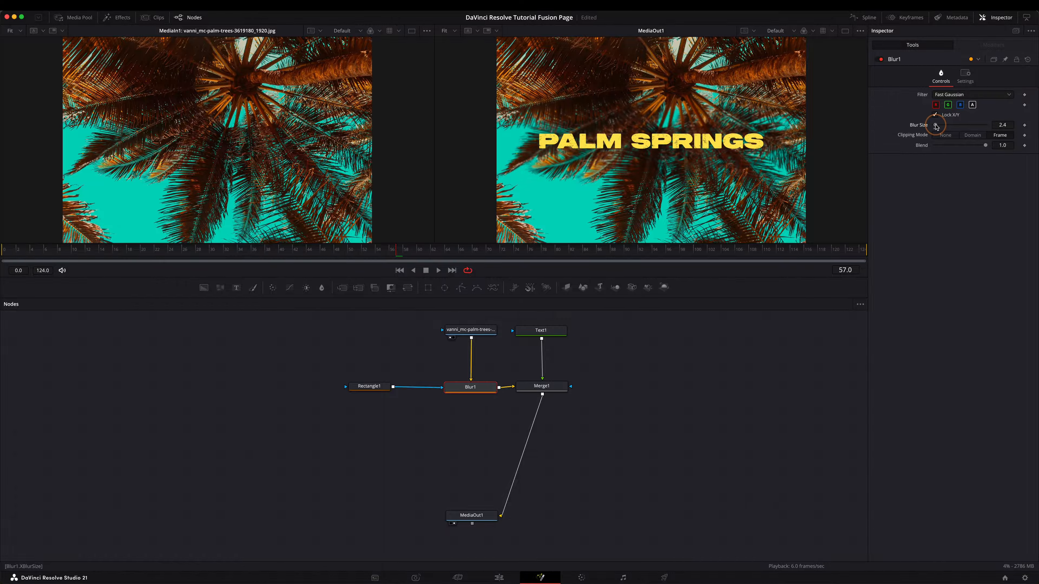
click(1003, 125)
text(3)
key(Tab)
click(615, 355)
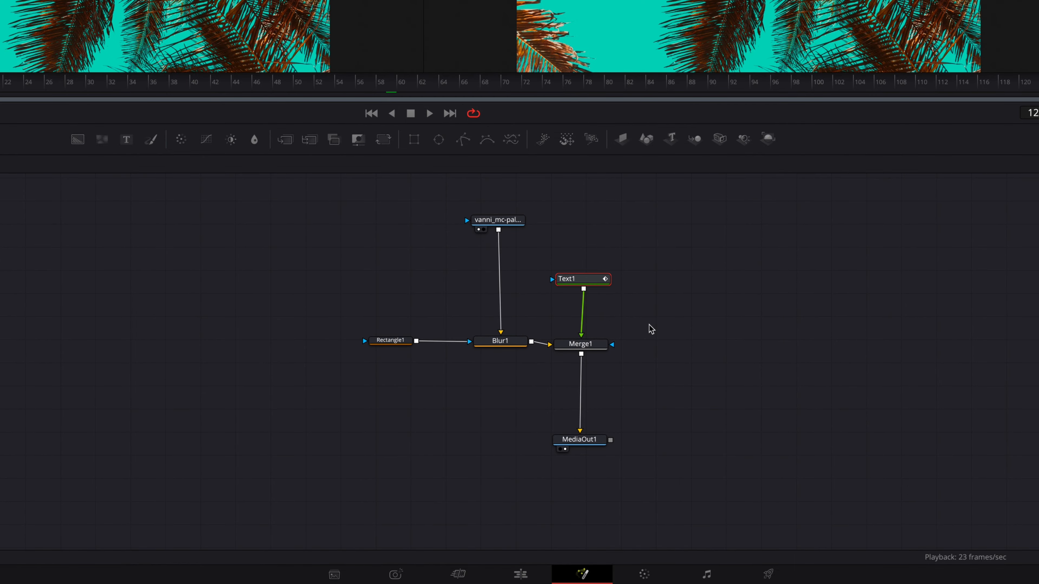
Rearrange the node graph with Merge below Blur, MediaOut below Merge, and the Text node to the right of Merge.
drag(589, 348, 500, 402)
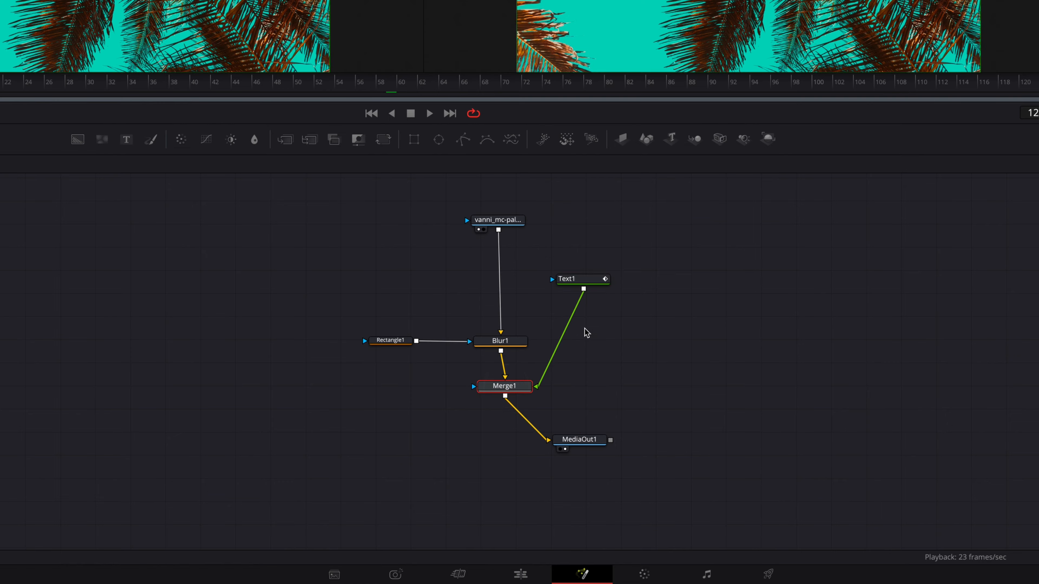
drag(583, 450, 511, 495)
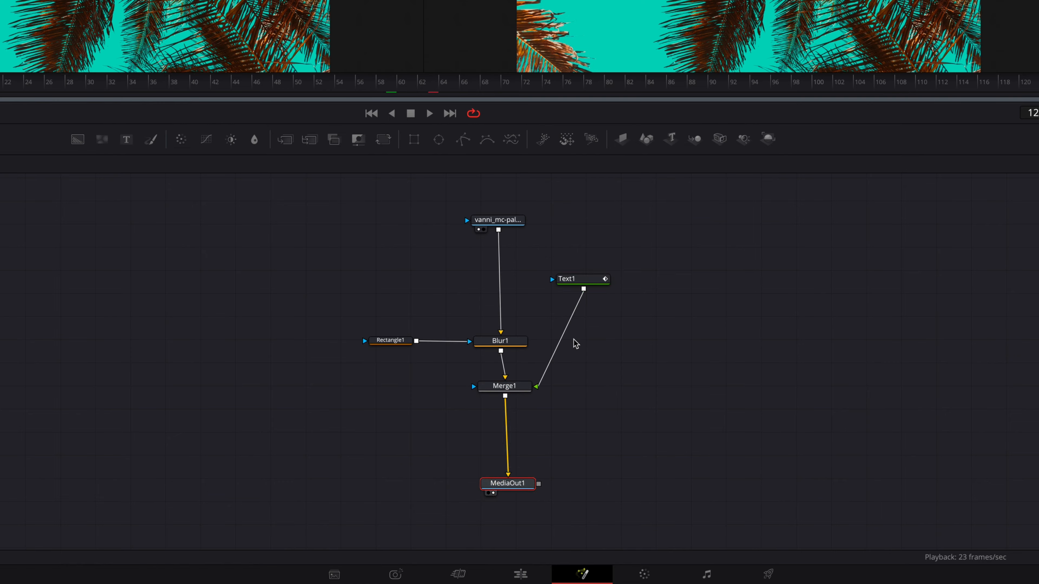
drag(582, 284, 591, 391)
drag(510, 389, 506, 389)
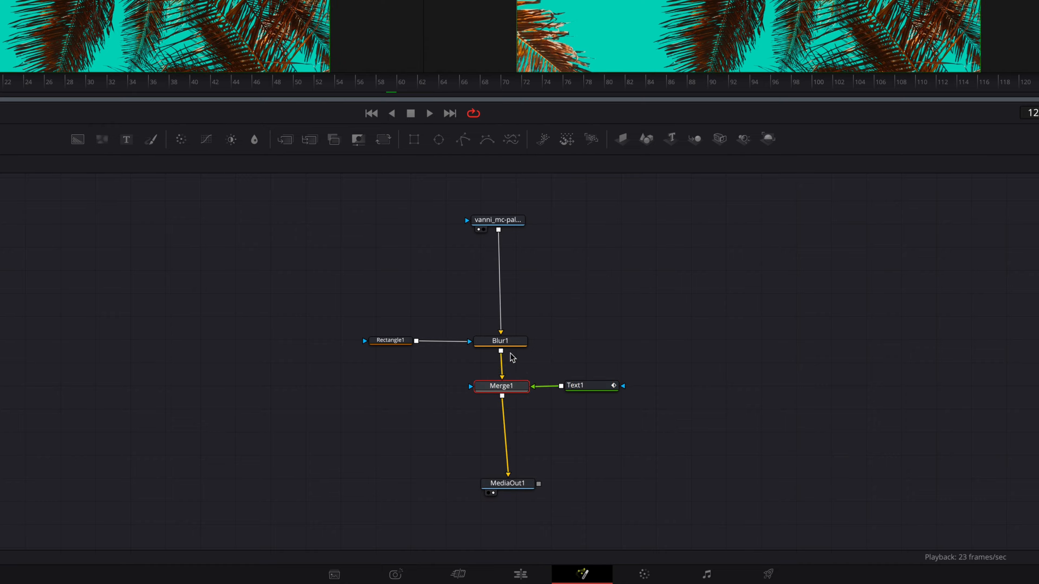
Examine the node flow from the palm-trees media through the masked Blur and the text Merge to MediaOut.
click(508, 345)
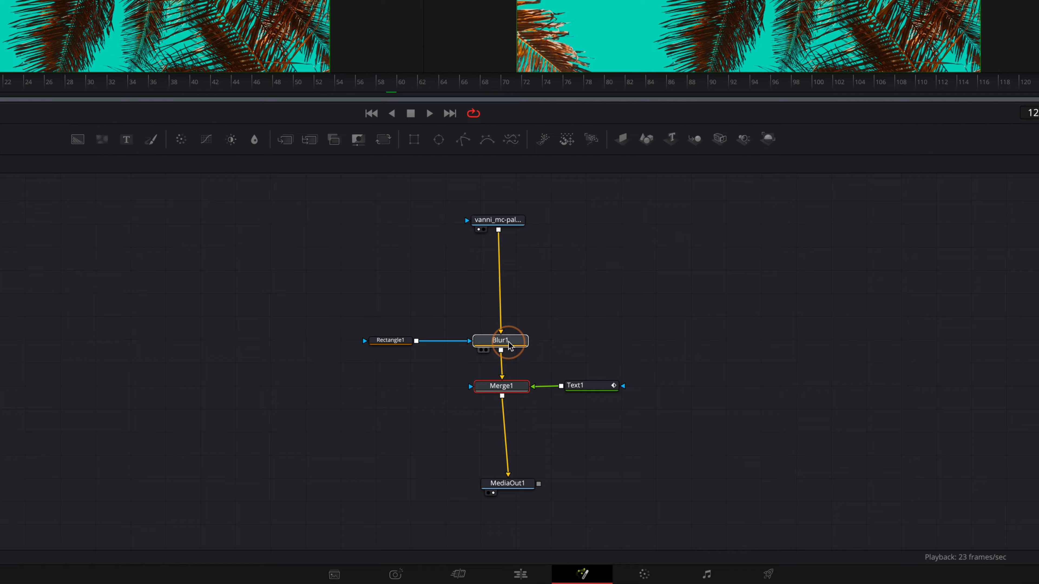
click(500, 225)
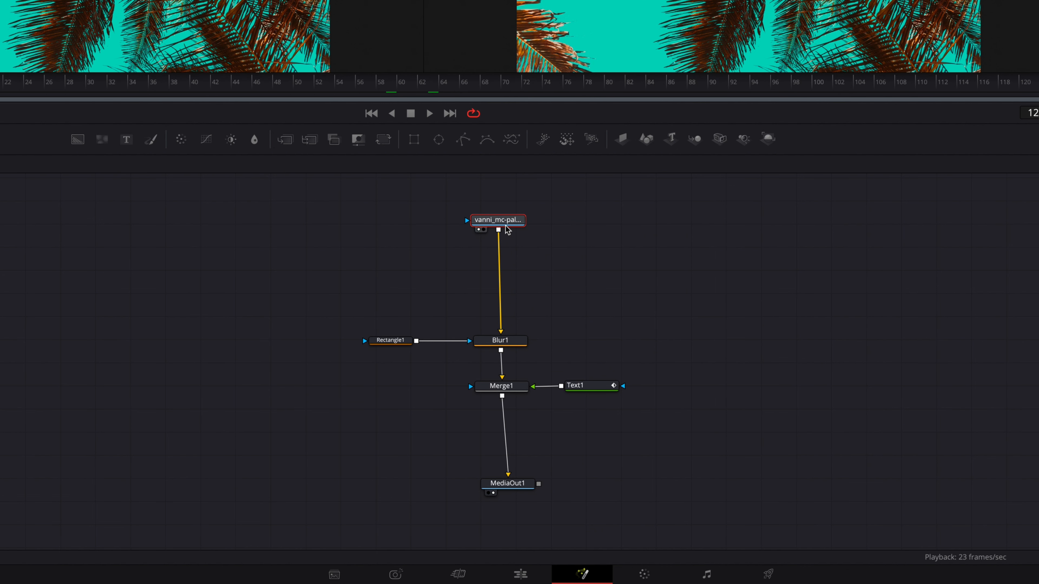
click(501, 339)
click(392, 343)
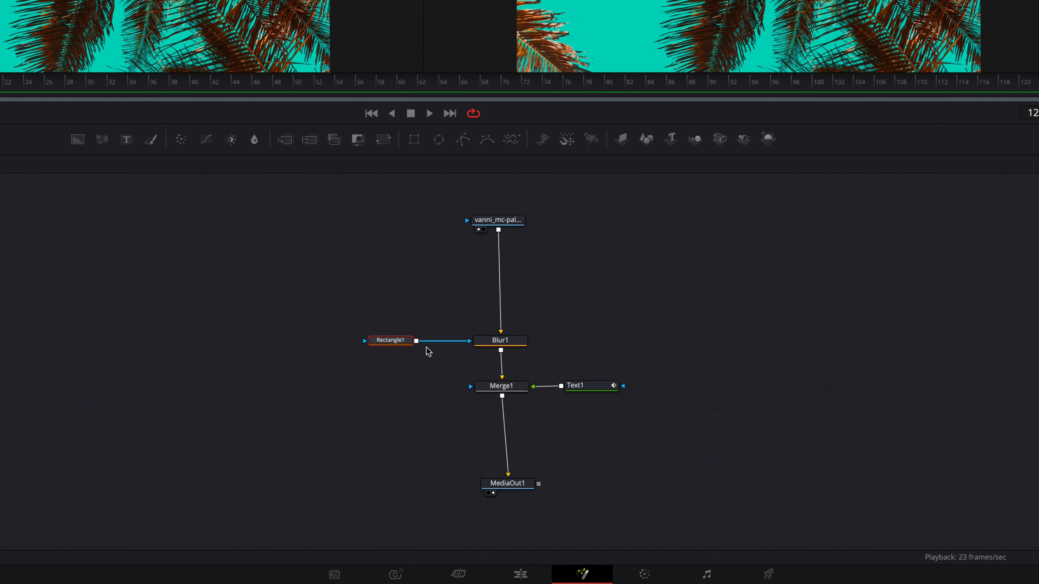
click(501, 342)
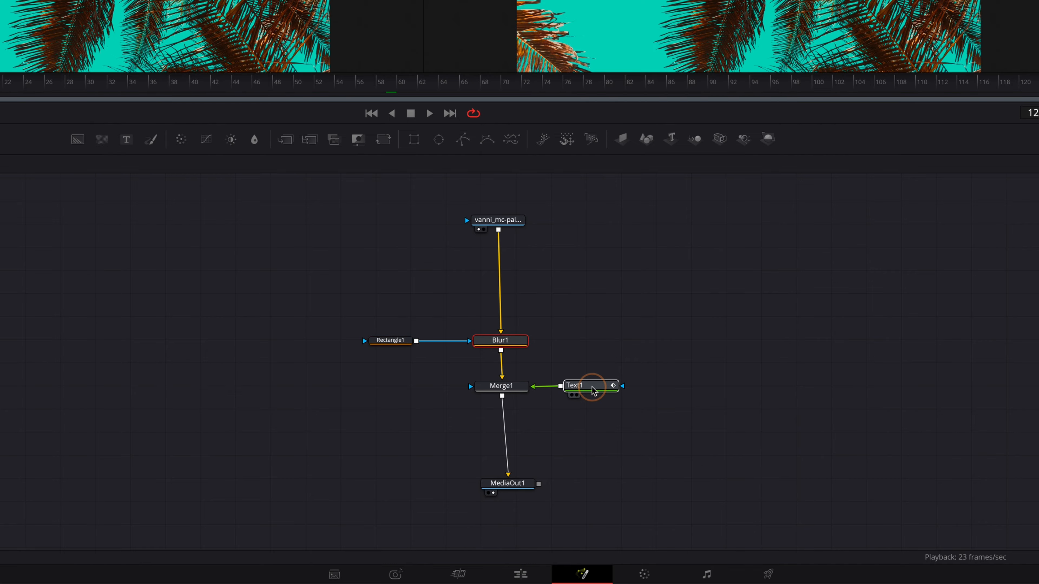
click(593, 389)
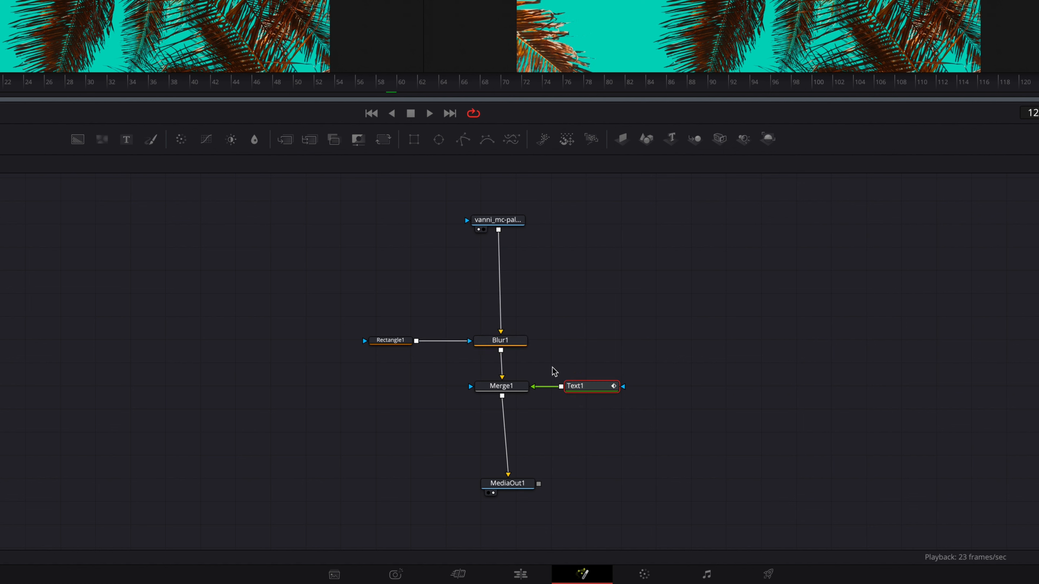
click(507, 389)
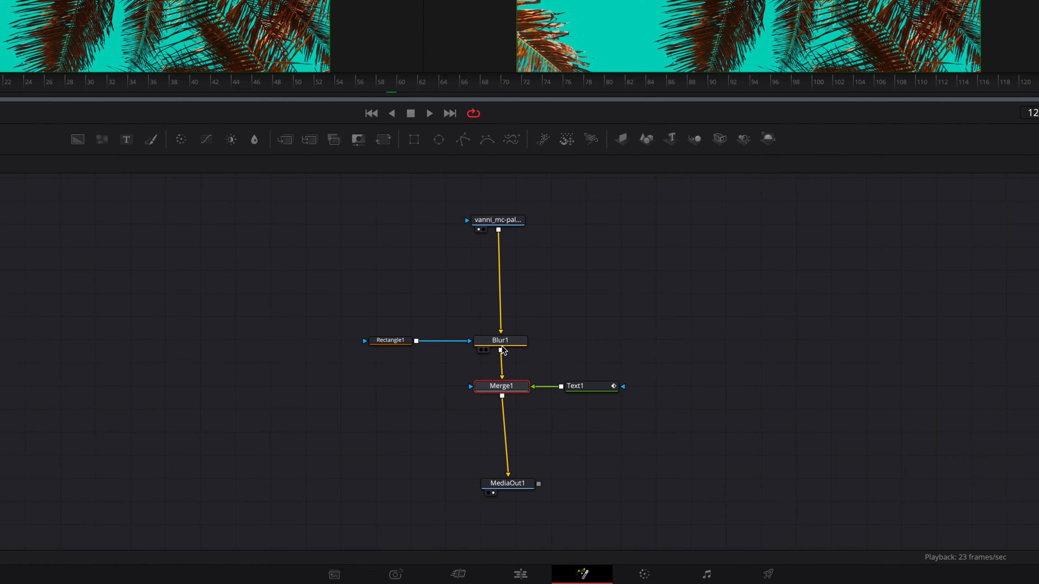
click(512, 489)
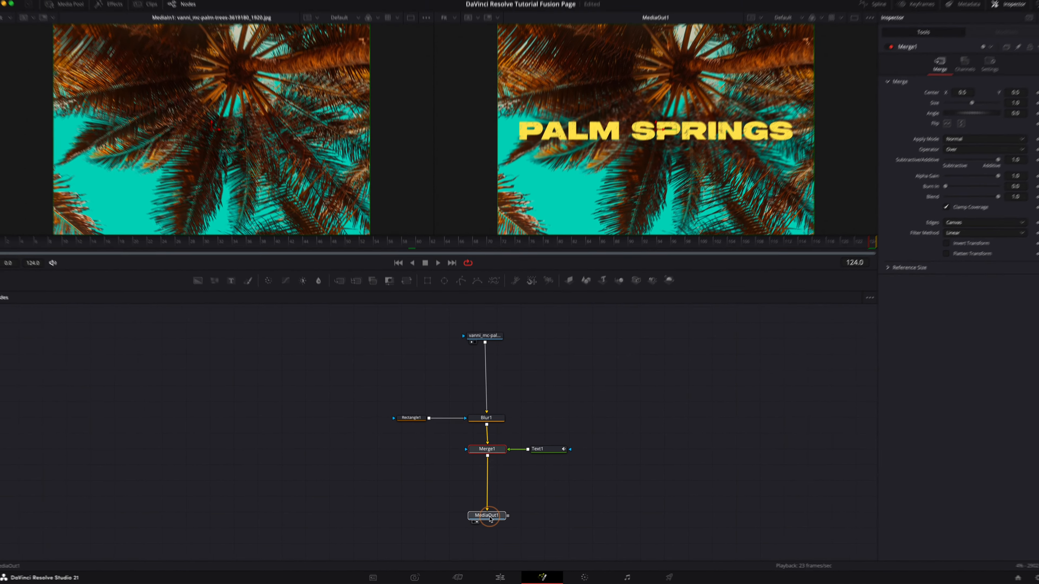
Inspect the MediaOut, Text and Rectangle nodes with their background, foreground and mask connections in the node graph.
click(490, 518)
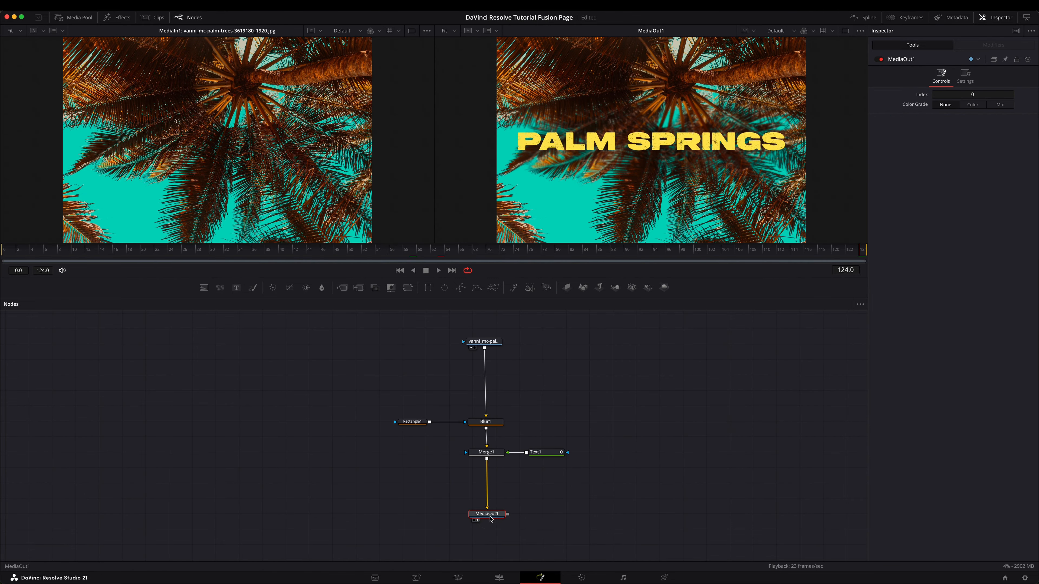
drag(490, 517, 492, 519)
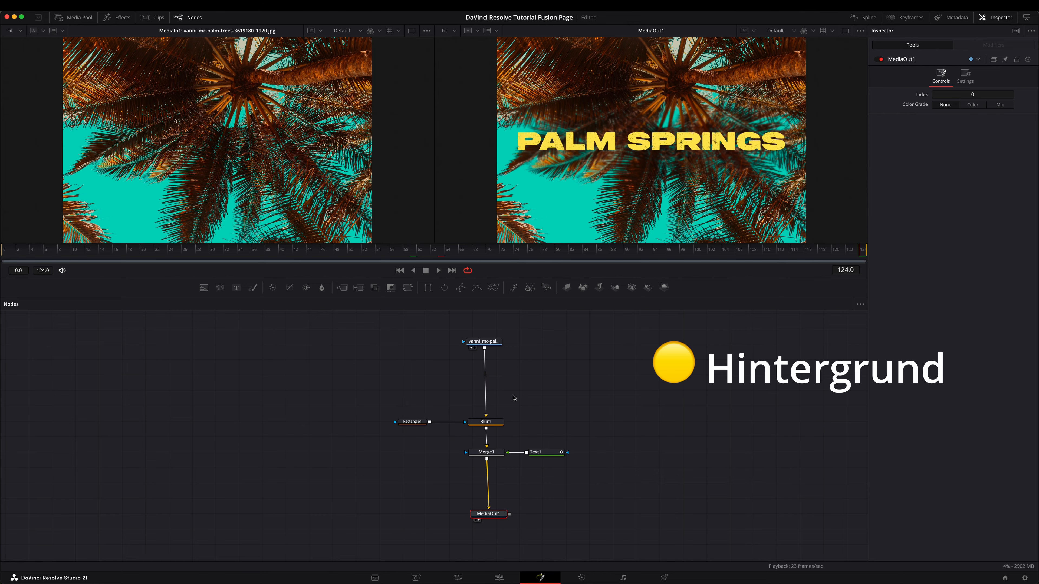
click(541, 453)
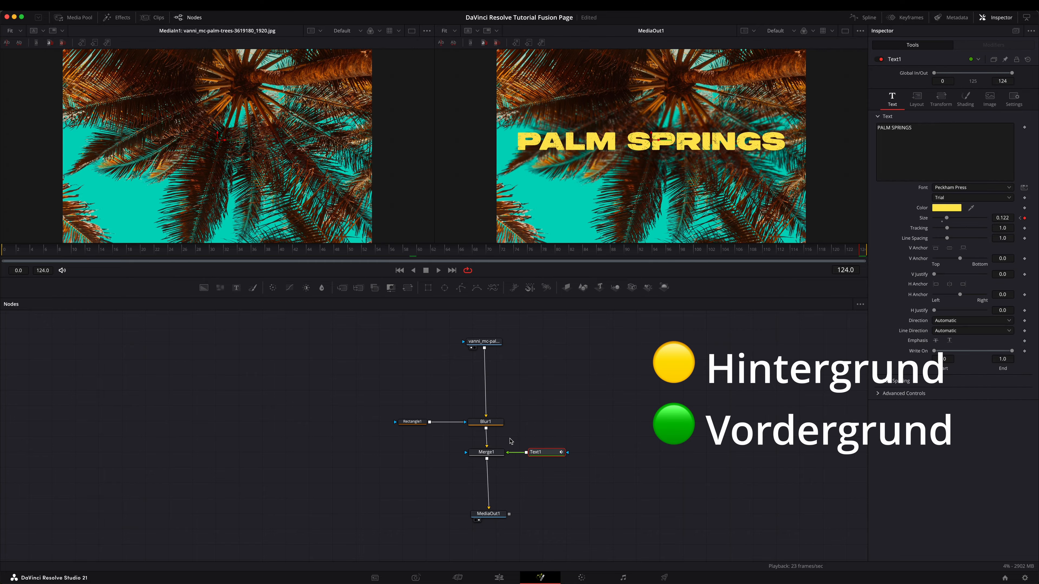
click(416, 423)
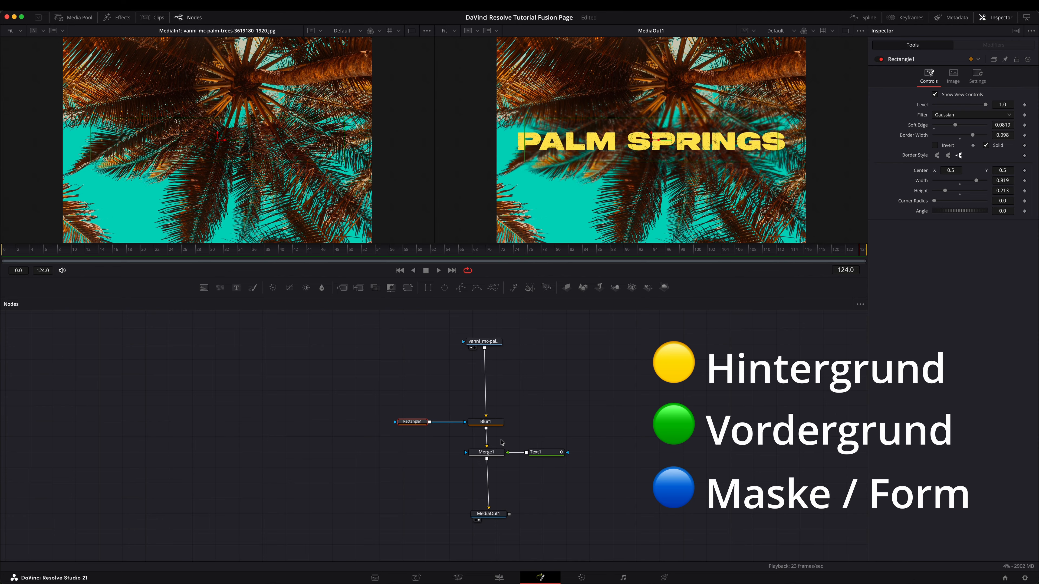
Show the Blur node's result in both viewers.
click(491, 425)
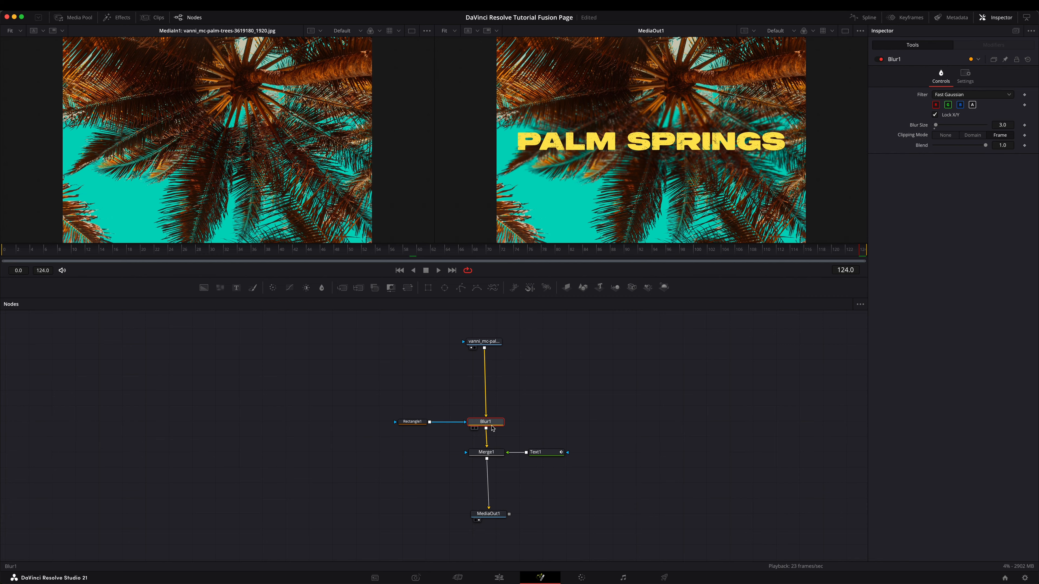
key(1)
key(2)
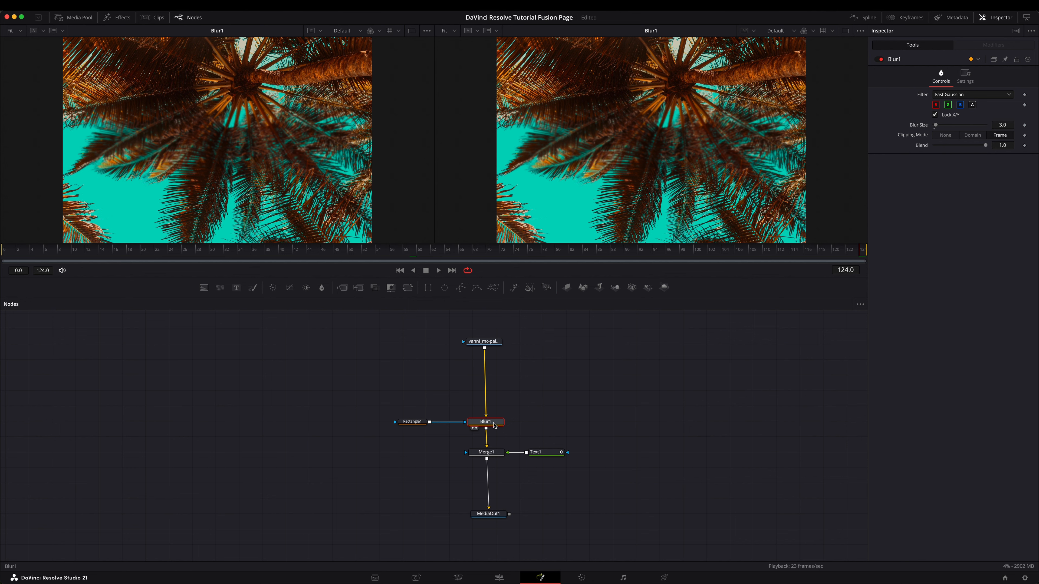
Show the original palm-trees media node in both viewers.
click(485, 346)
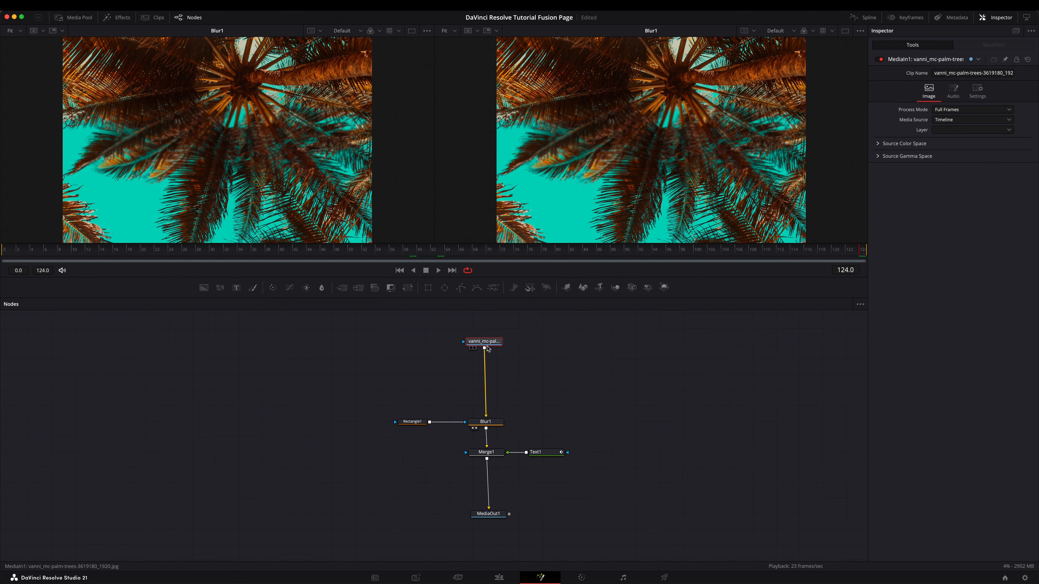
key(1)
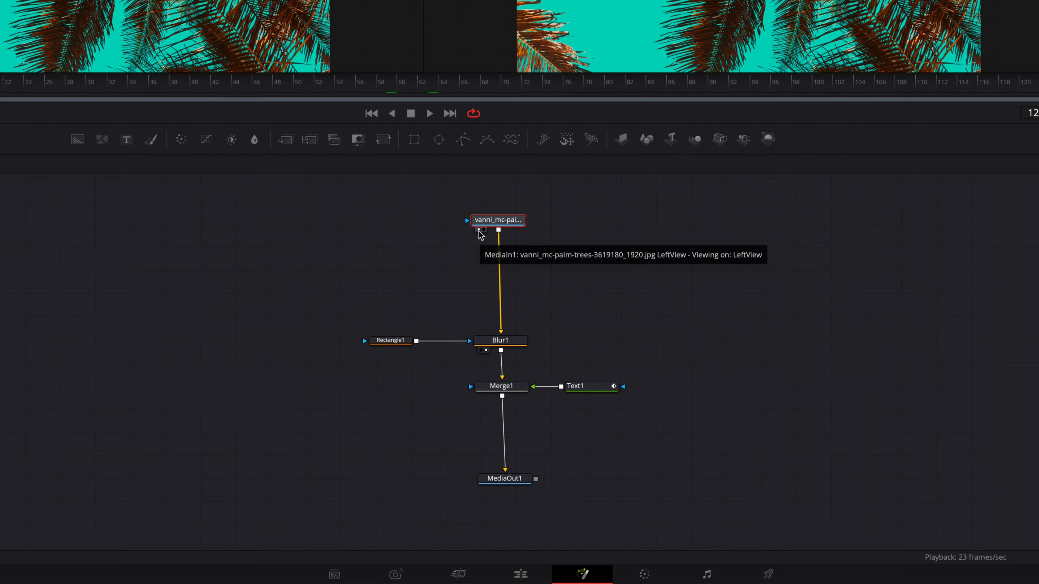
key(2)
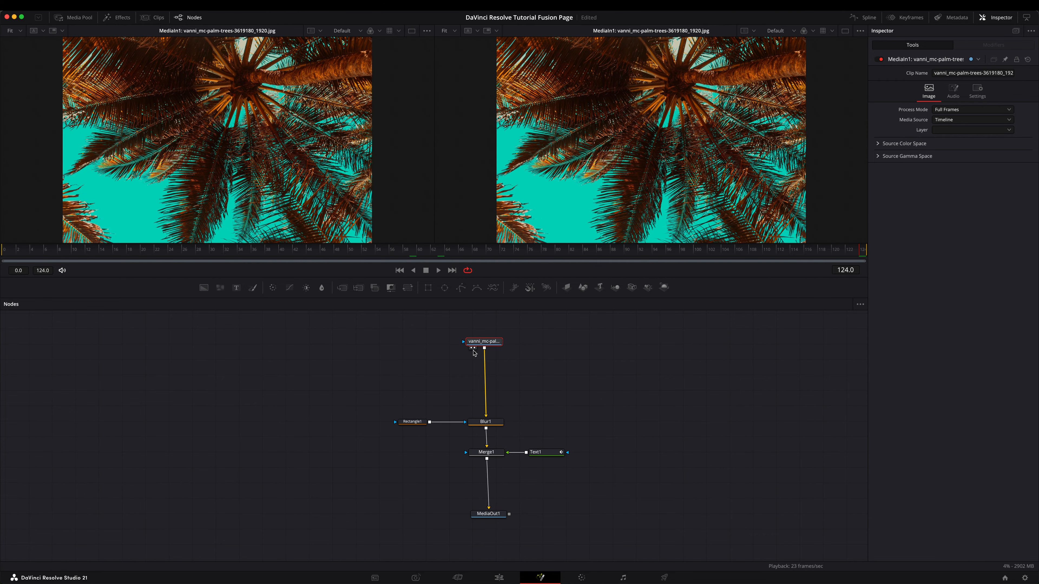
Preview the Blur node and the Rectangle mask one after the other in the first viewer, with the second viewer empty.
click(498, 372)
click(486, 421)
click(413, 422)
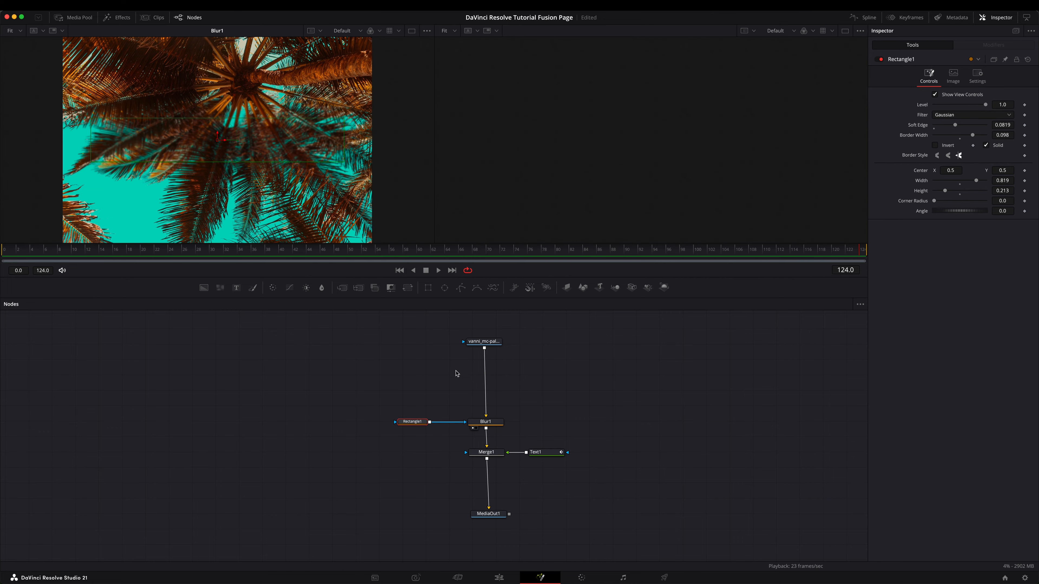
key(1)
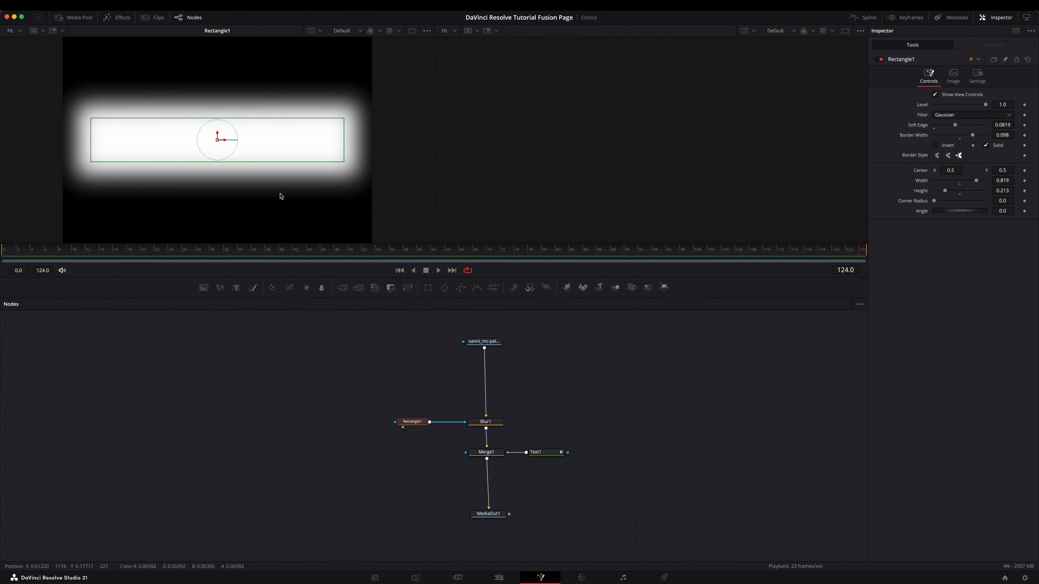
Preview the Text node on its own in the first viewer and clear that viewer again.
click(548, 458)
key(1)
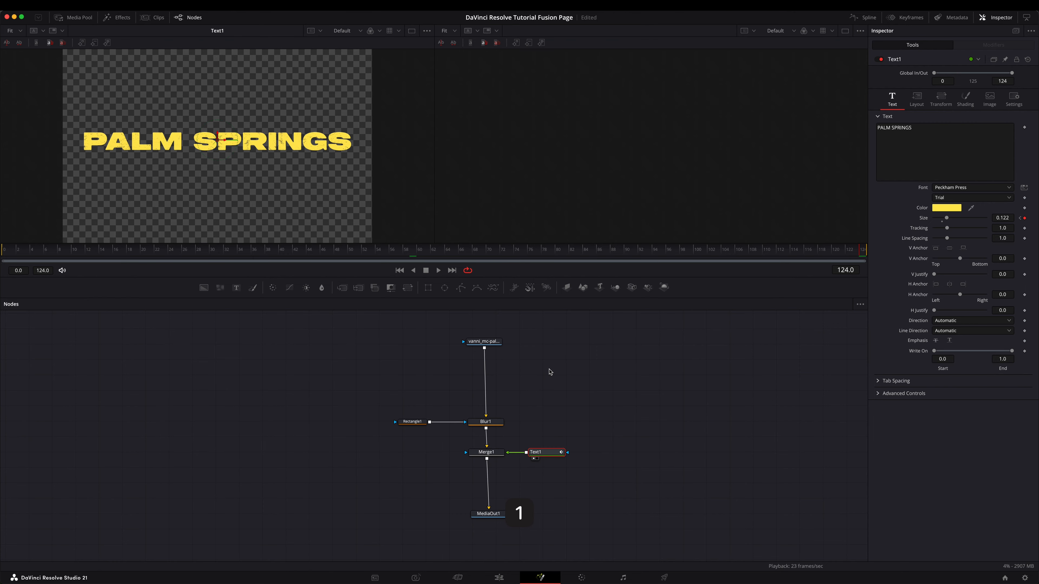
key(1)
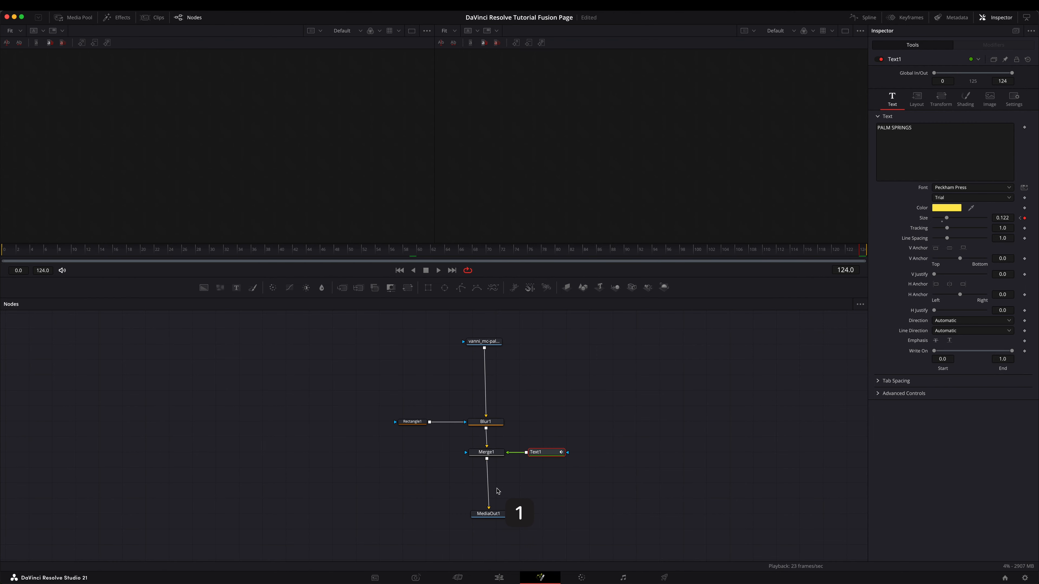
Show MediaOut in the second viewer and the Text node in the first viewer for comparison.
click(489, 516)
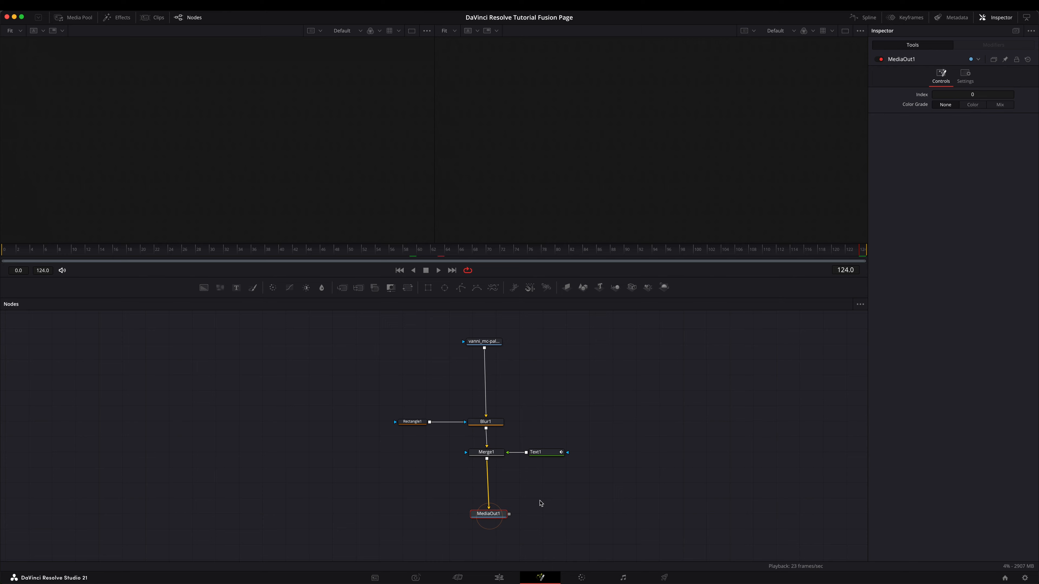
key(2)
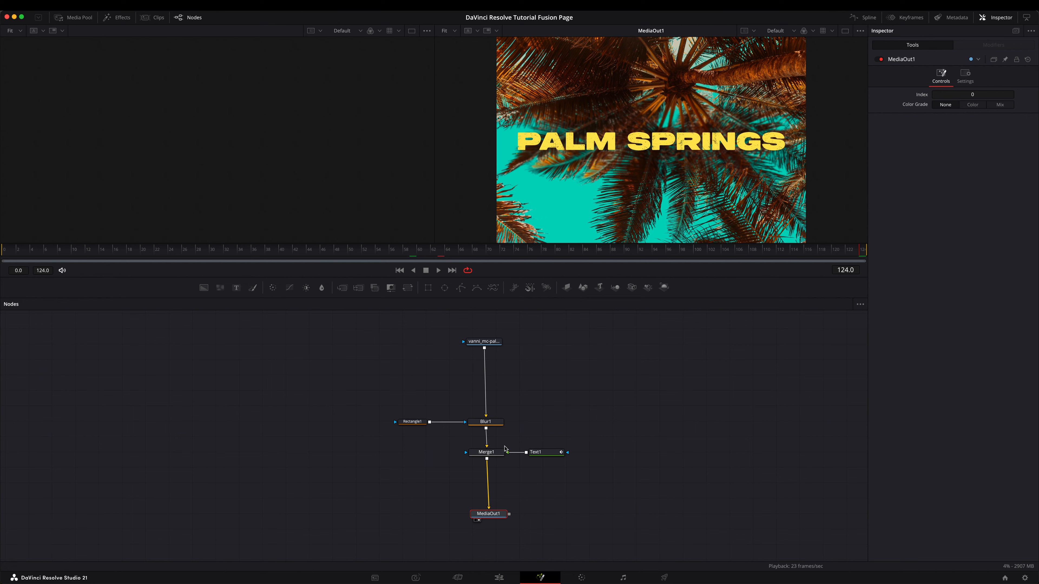
click(542, 455)
key(1)
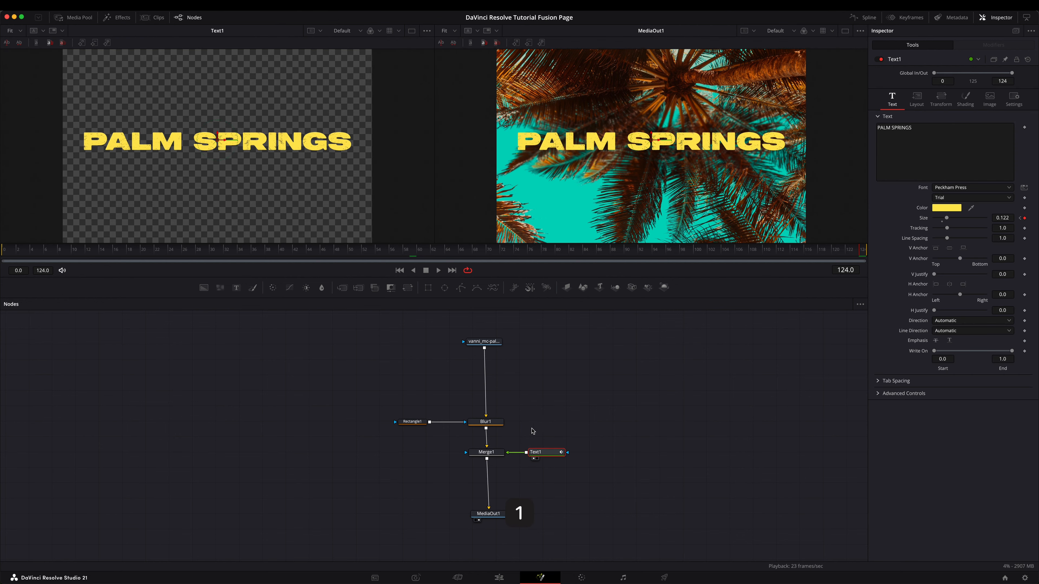
Compare the Rectangle mask, Blur, Merge and palm-trees media nodes in turn in the first viewer against the MediaOut result.
click(412, 421)
key(1)
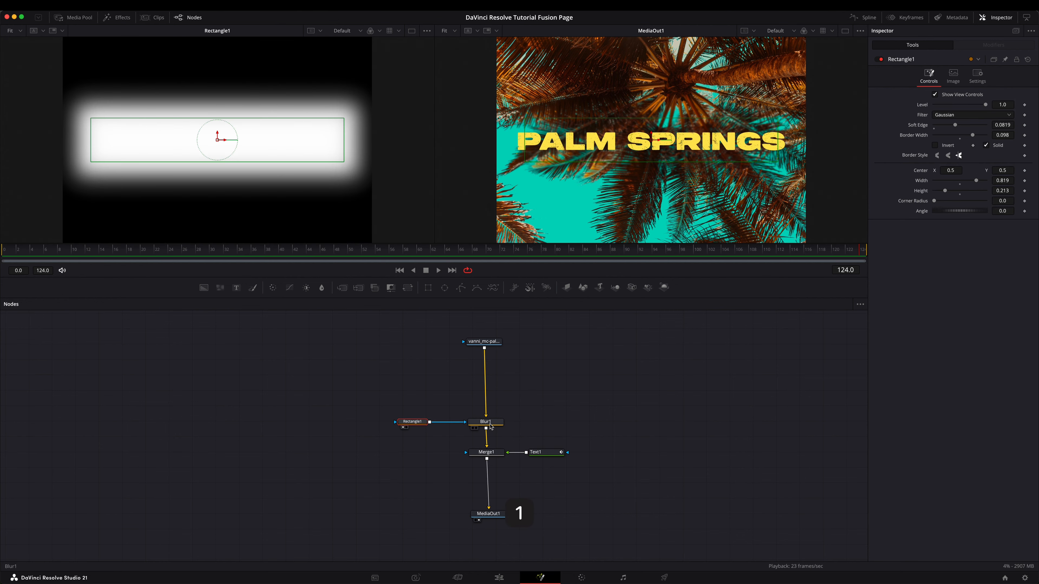
click(483, 421)
key(1)
click(481, 455)
key(1)
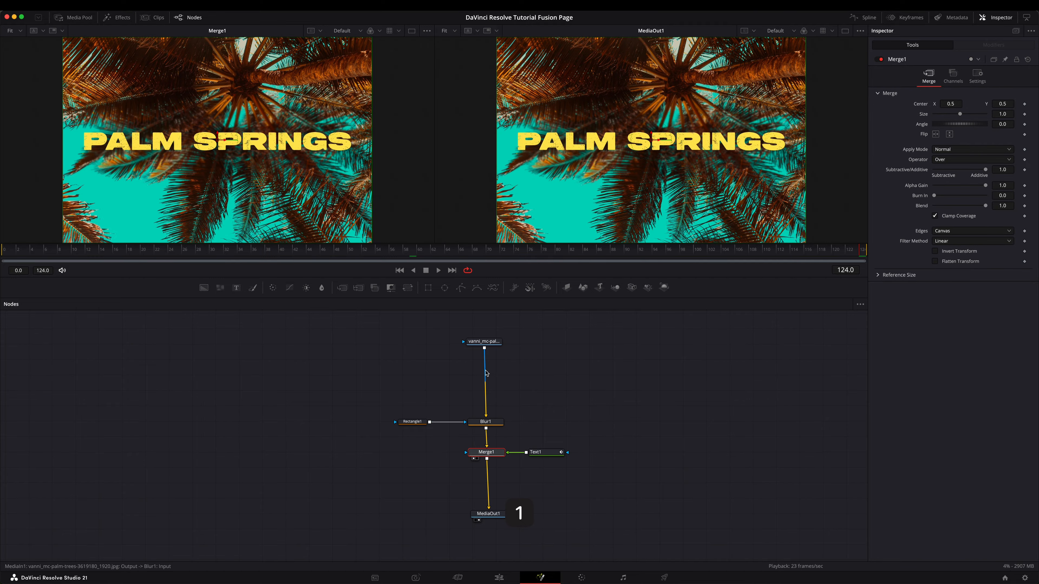
click(484, 341)
key(1)
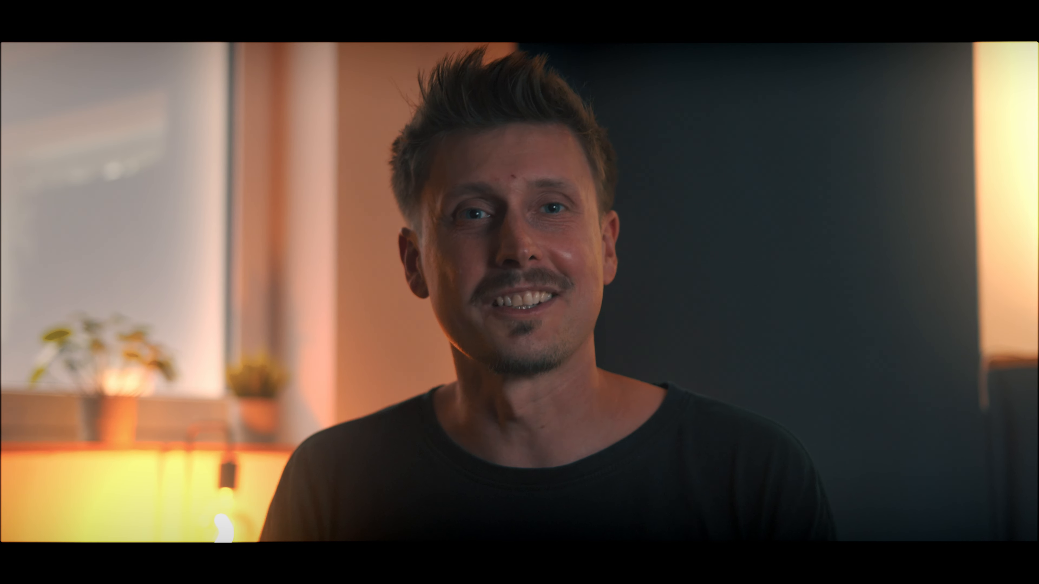